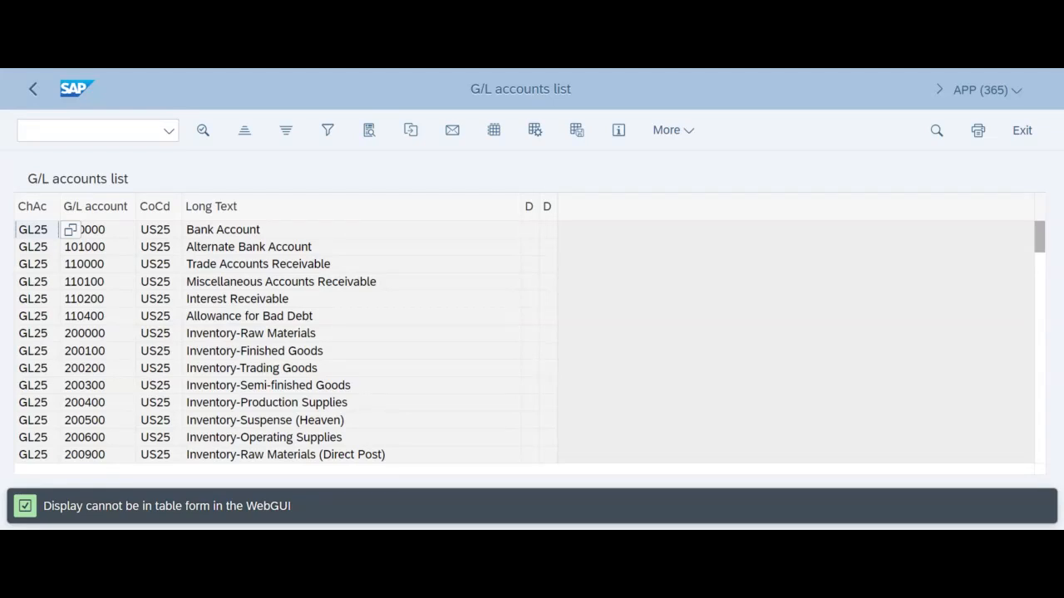
- Leave the G/L accounts list and collapse the expanded Information System folder with its General Ledger Reports and Master Data subfolders
left_click(1029, 130)
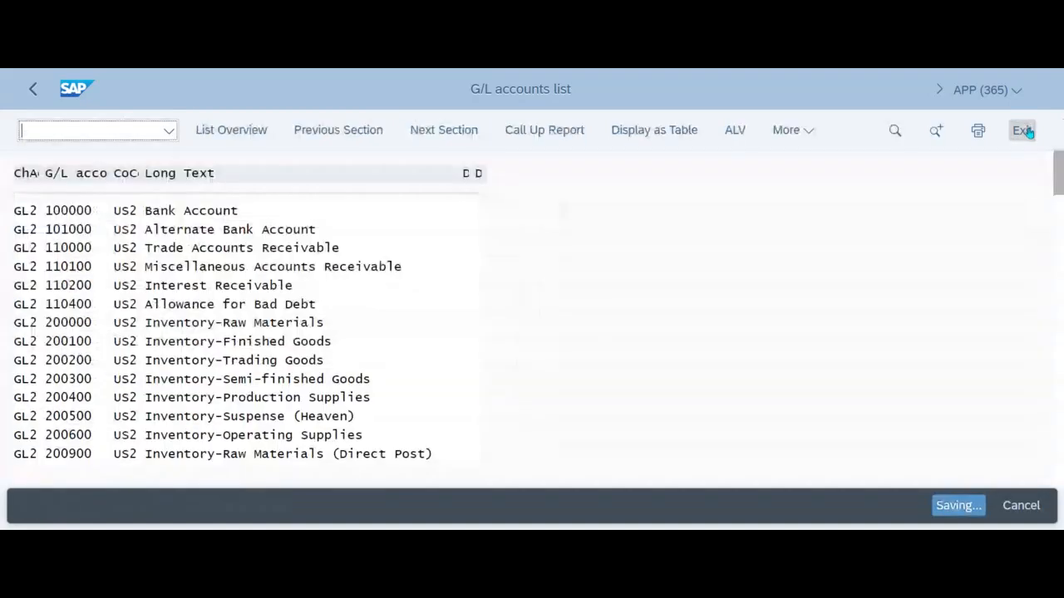
left_click(1029, 133)
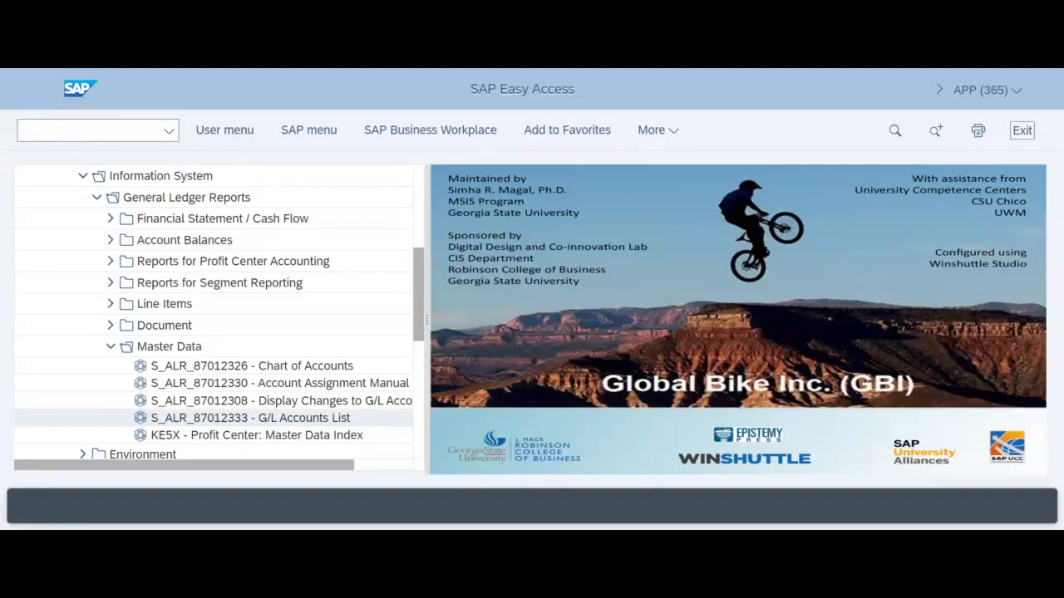
left_click(111, 347)
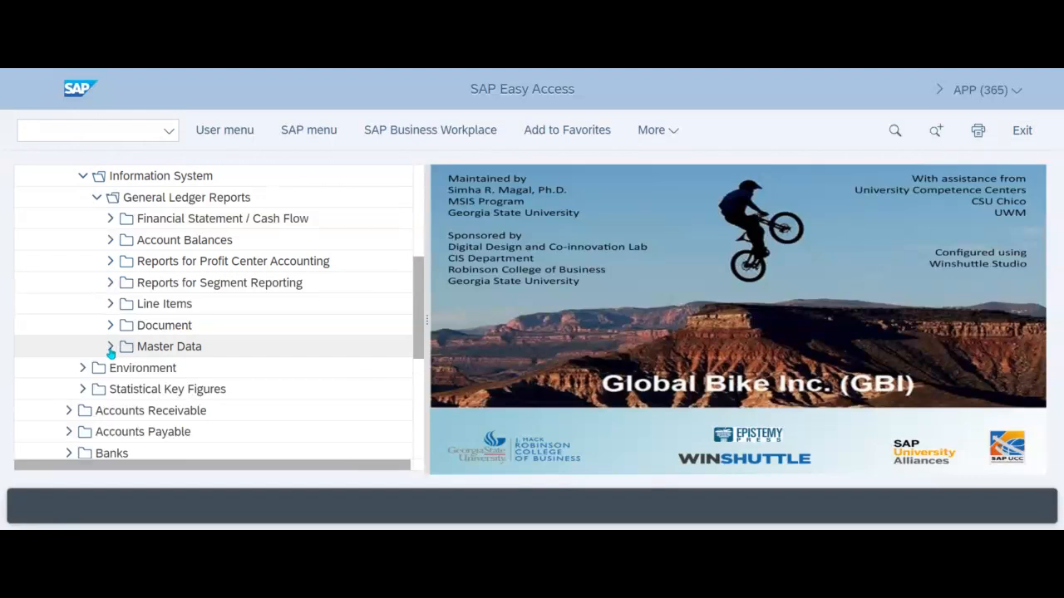
left_click(96, 198)
left_click(84, 178)
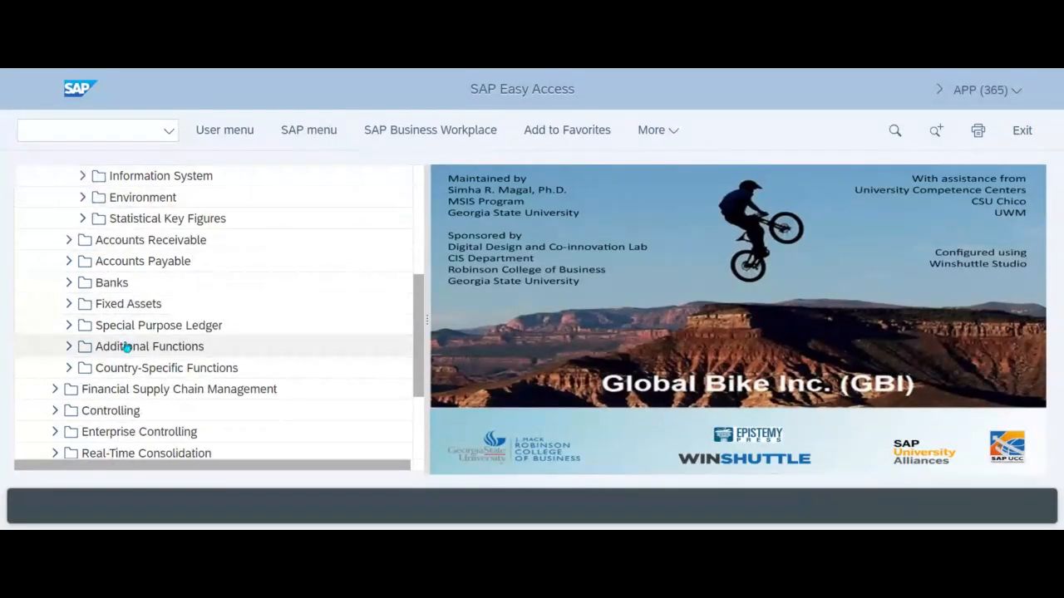
- Open transaction FS00 - Centrally from the individual processing of G/L accounts in the General Ledger master records
scroll(127, 347, "up", 5)
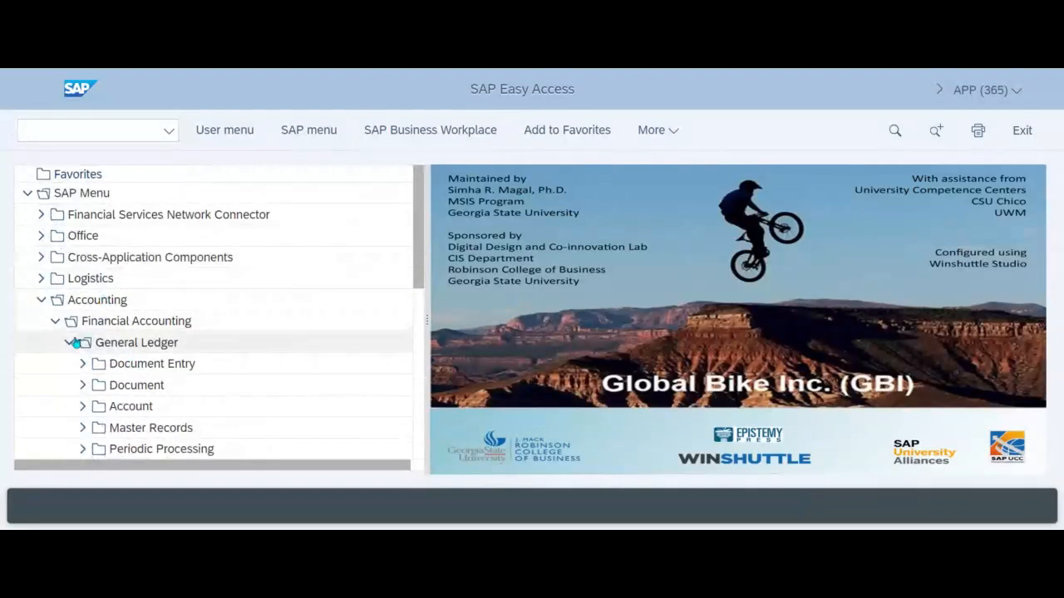
scroll(83, 332, "down", 3)
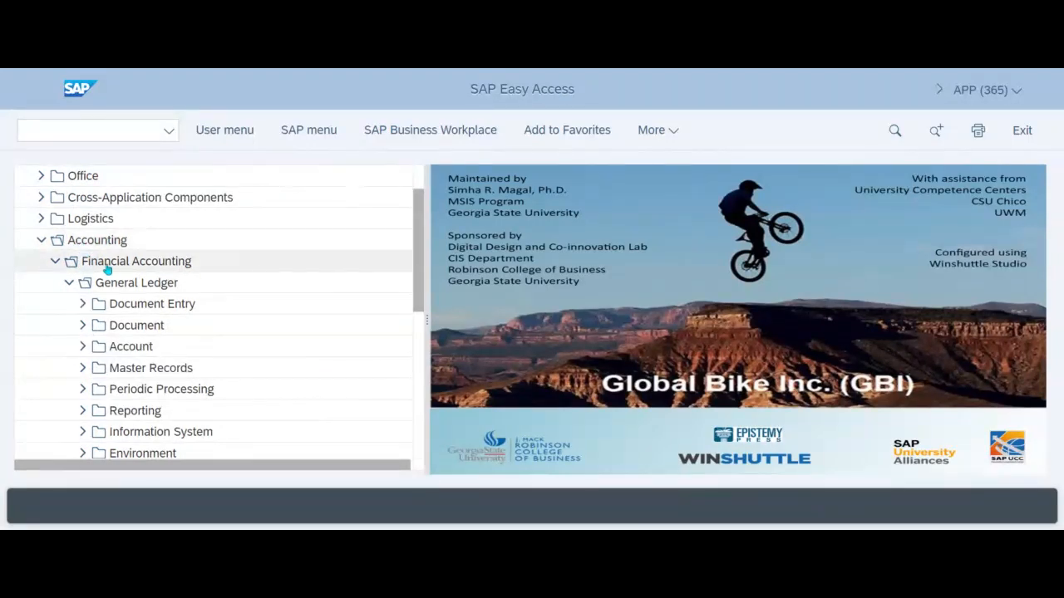
scroll(146, 320, "down", 1)
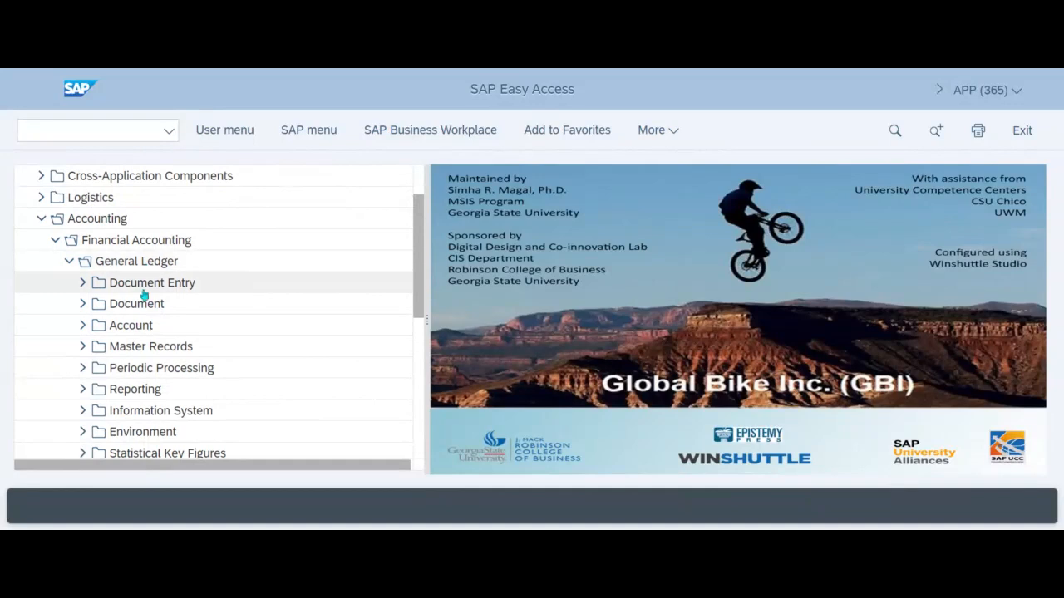
scroll(198, 318, "down", 3)
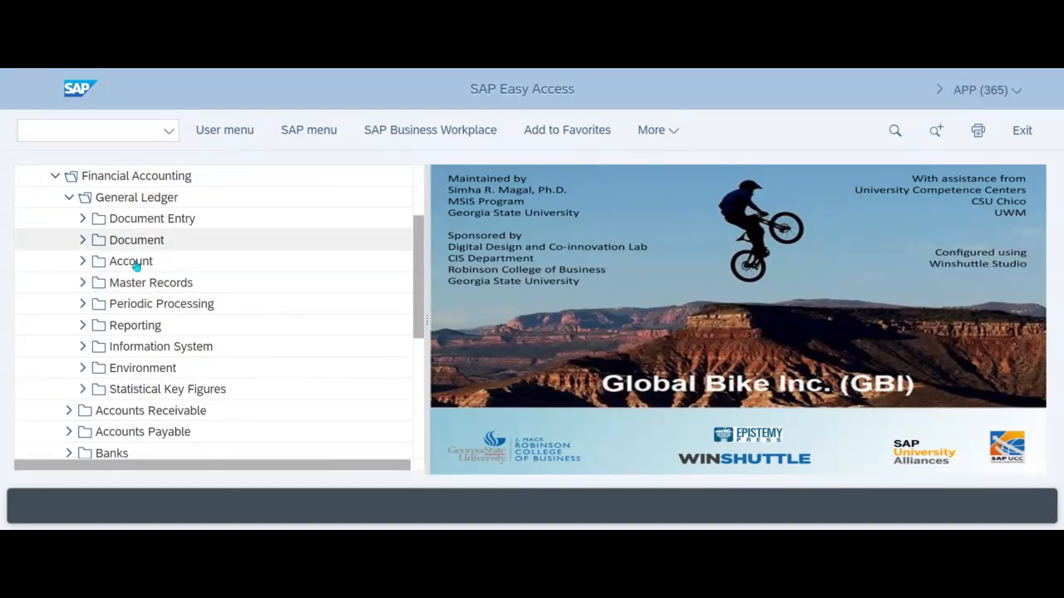
left_click(83, 283)
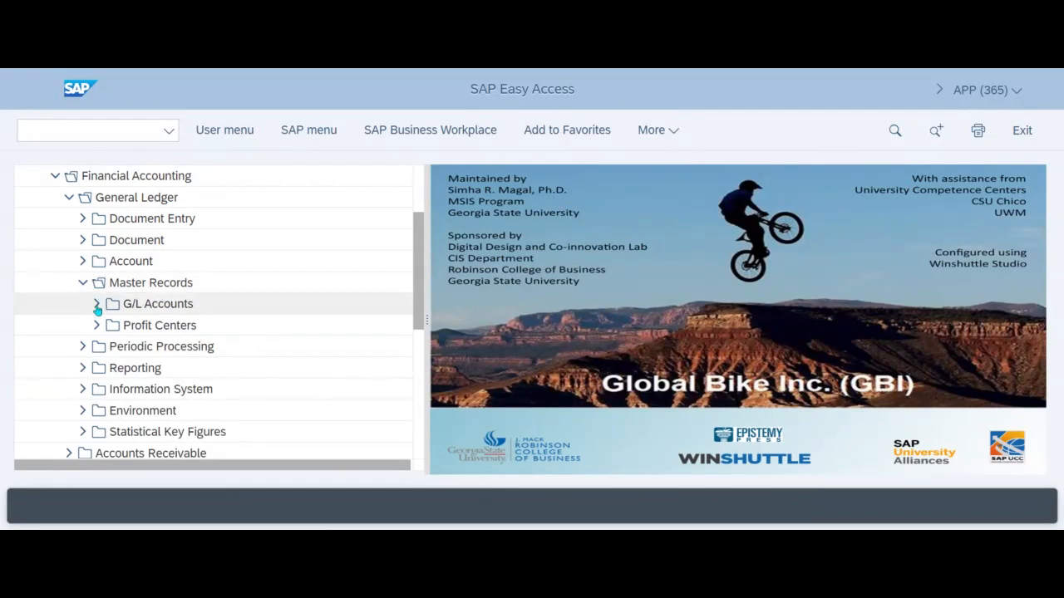
left_click(97, 305)
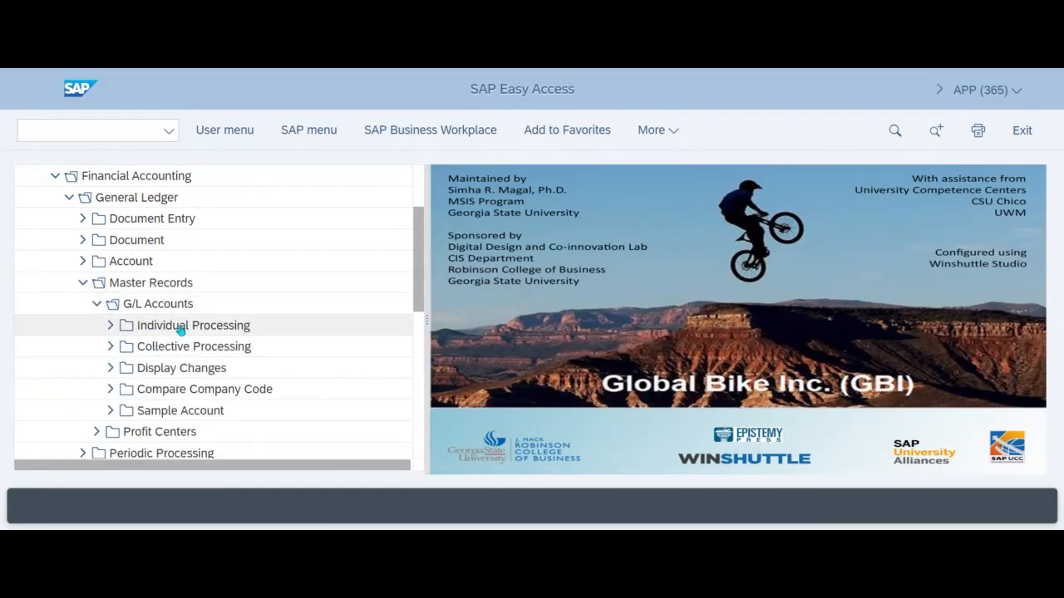
left_click(110, 326)
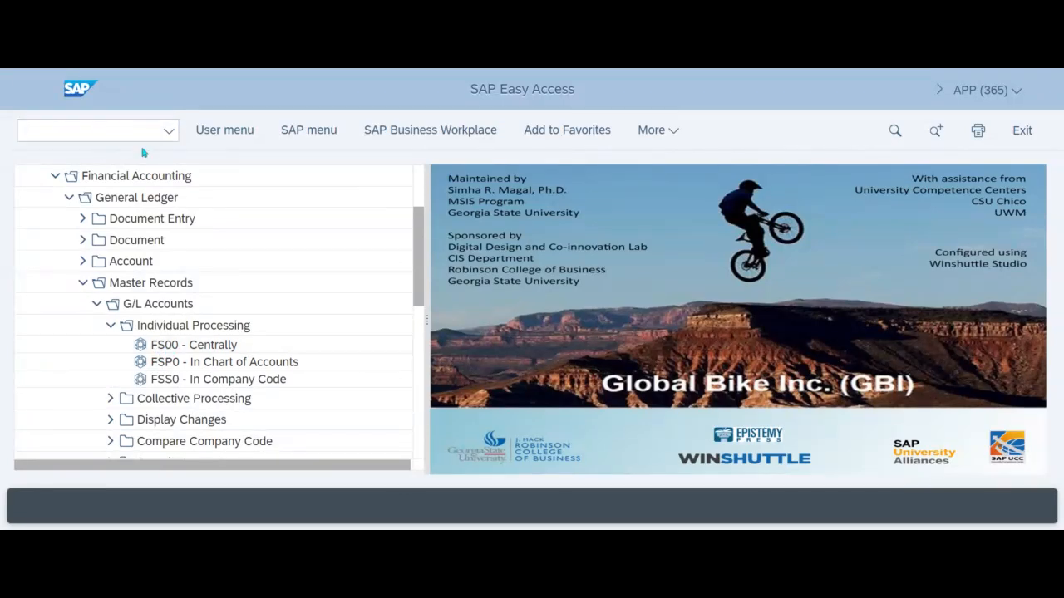
left_click(217, 352)
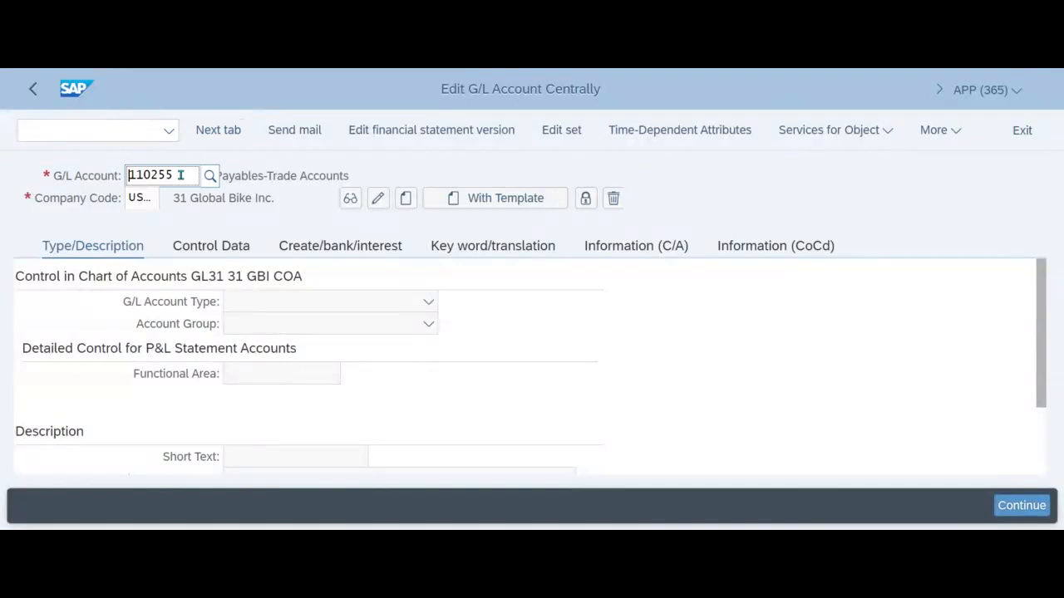
- Clear the prefilled G/L account and company code
left_click_drag(180, 175, 119, 184)
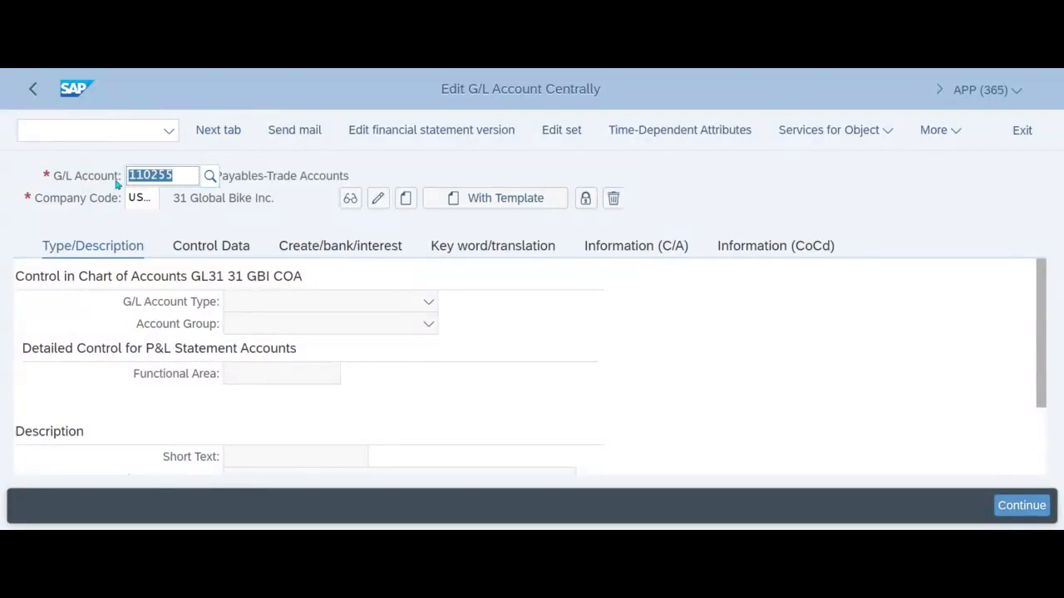
key("BackSpace")
left_click(126, 197)
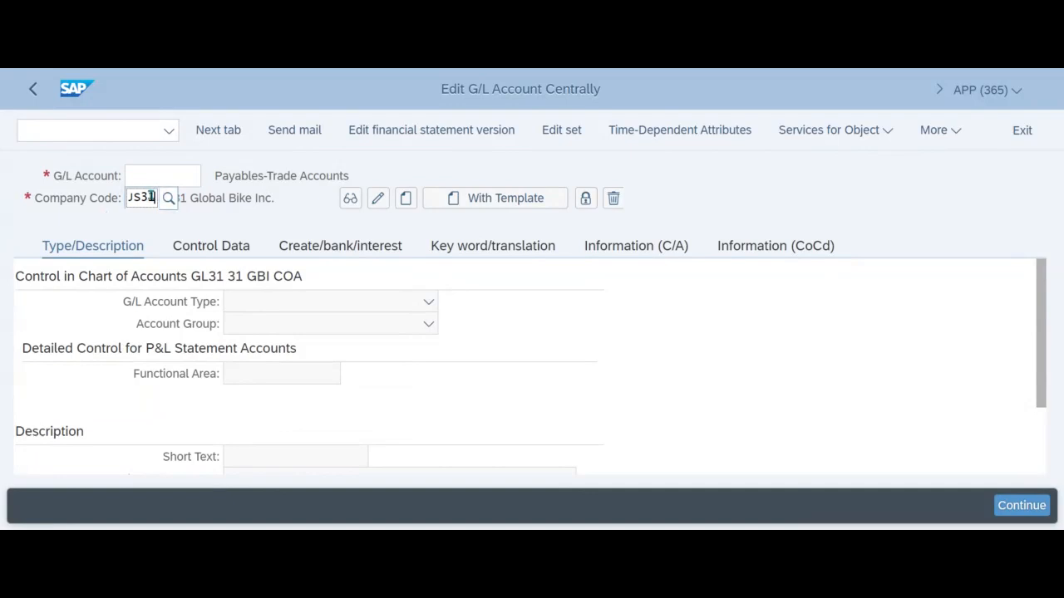
left_click_drag(155, 198, 101, 206)
key("BackSpace")
- Set the G/L account to 100255 and the company code to US25
left_click(167, 178)
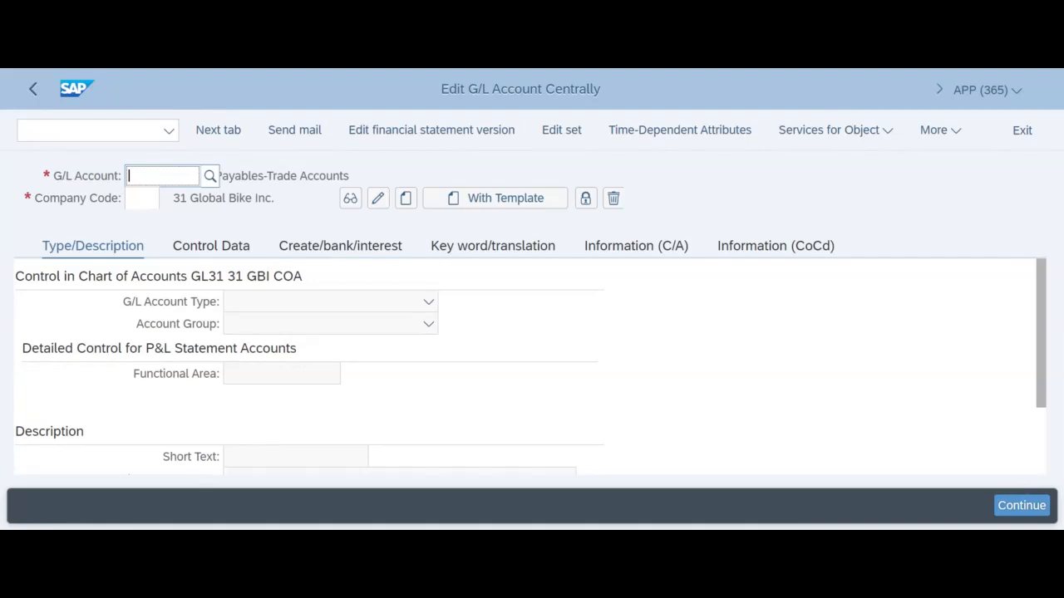
type("1")
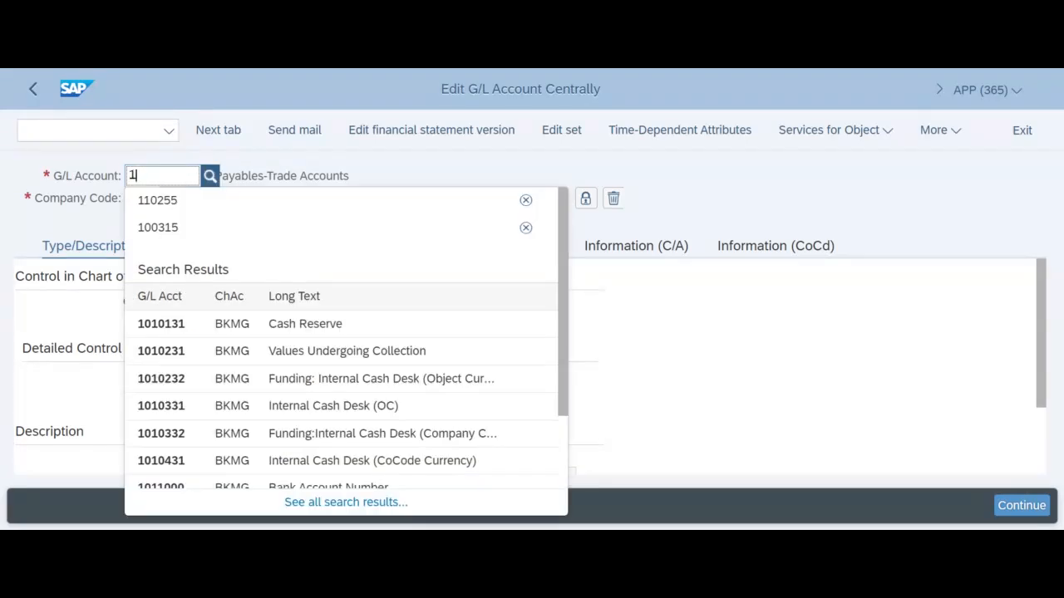
type("0")
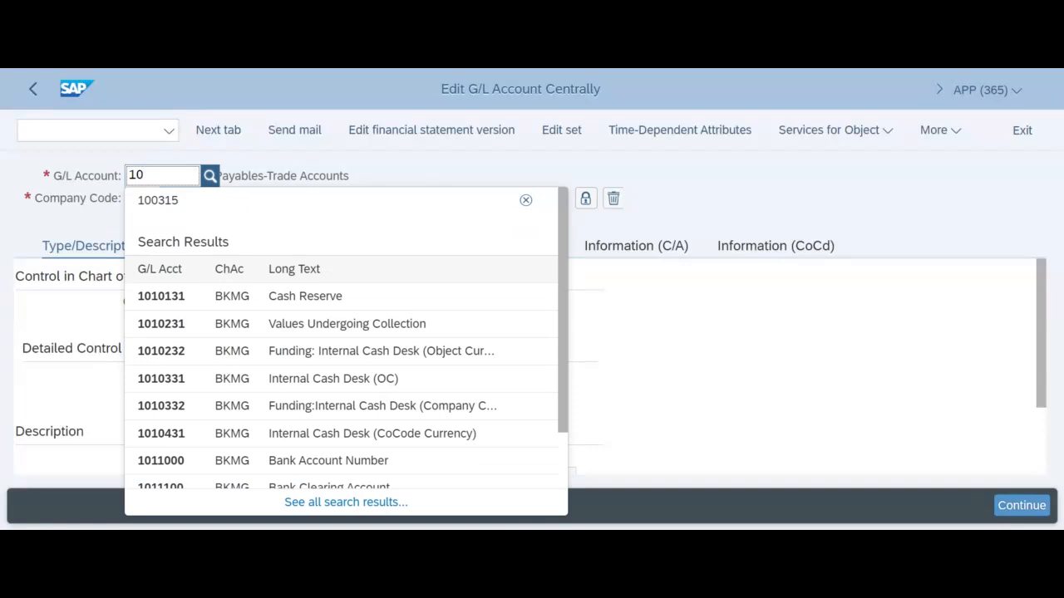
type("0")
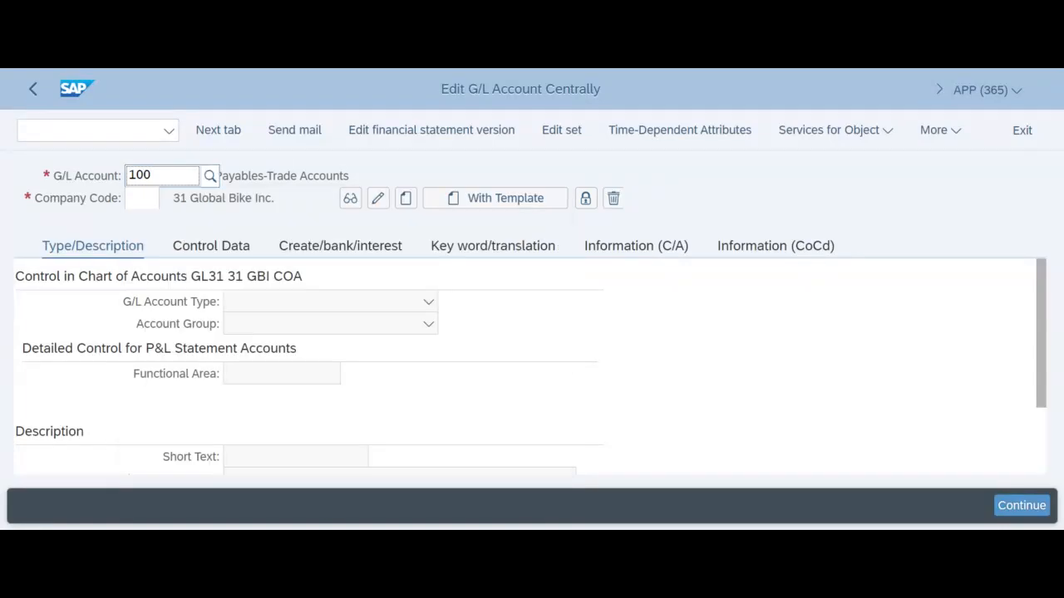
type("25")
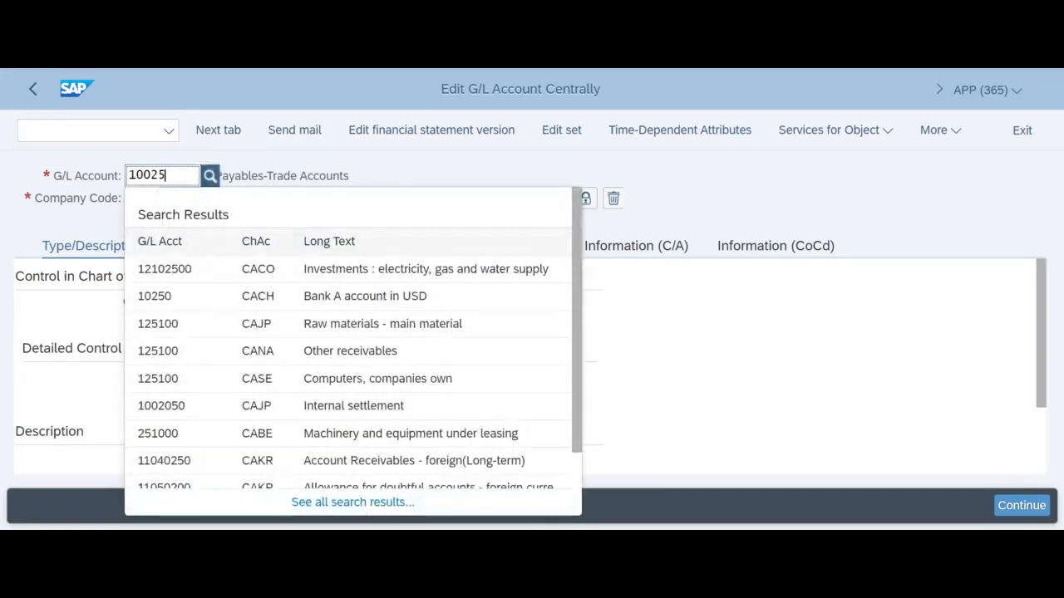
type("5")
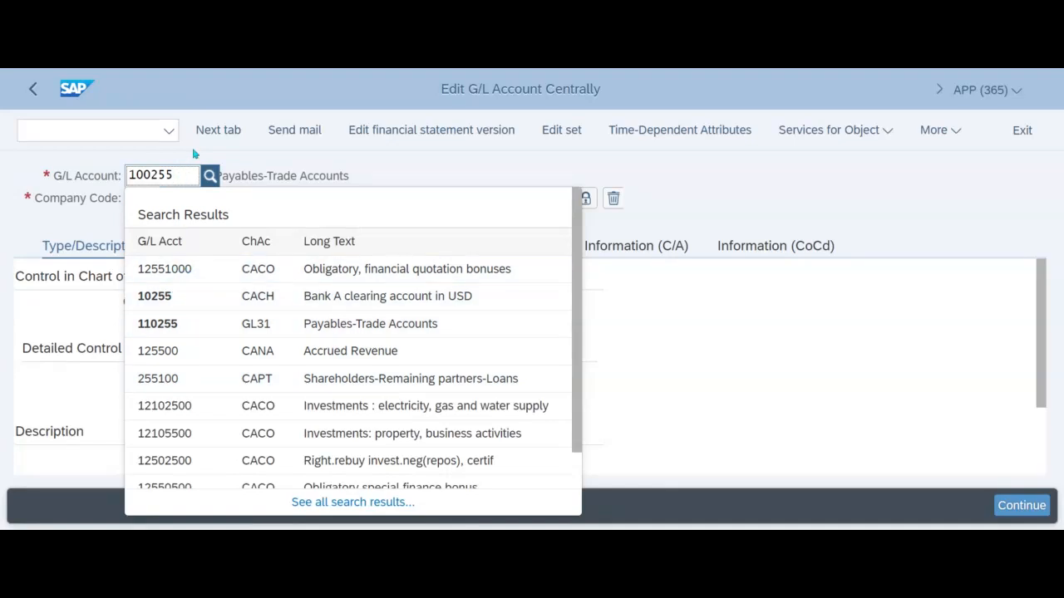
left_click(169, 180)
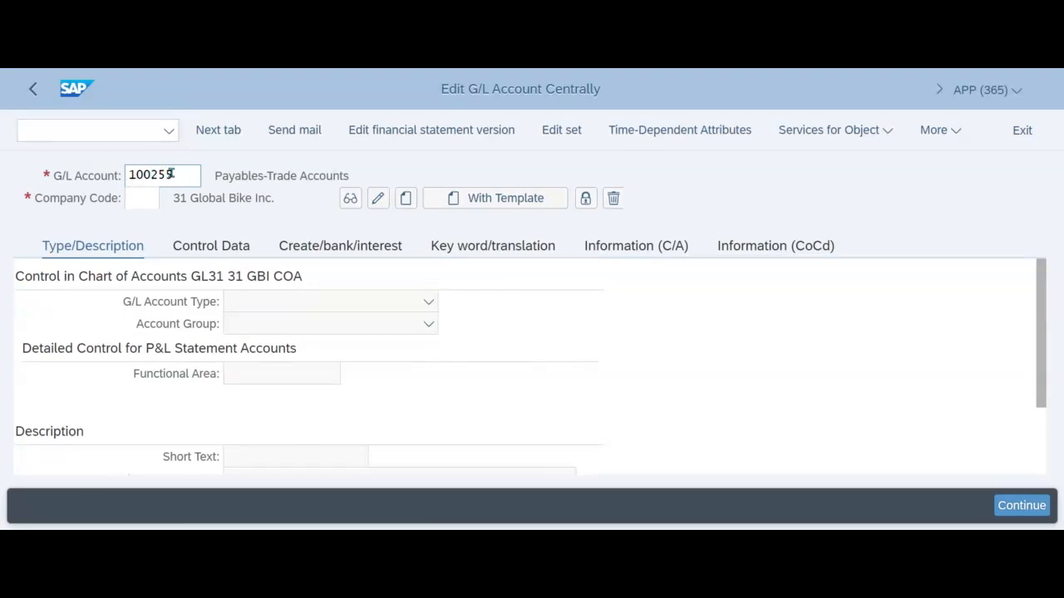
left_click(144, 199)
type("us25")
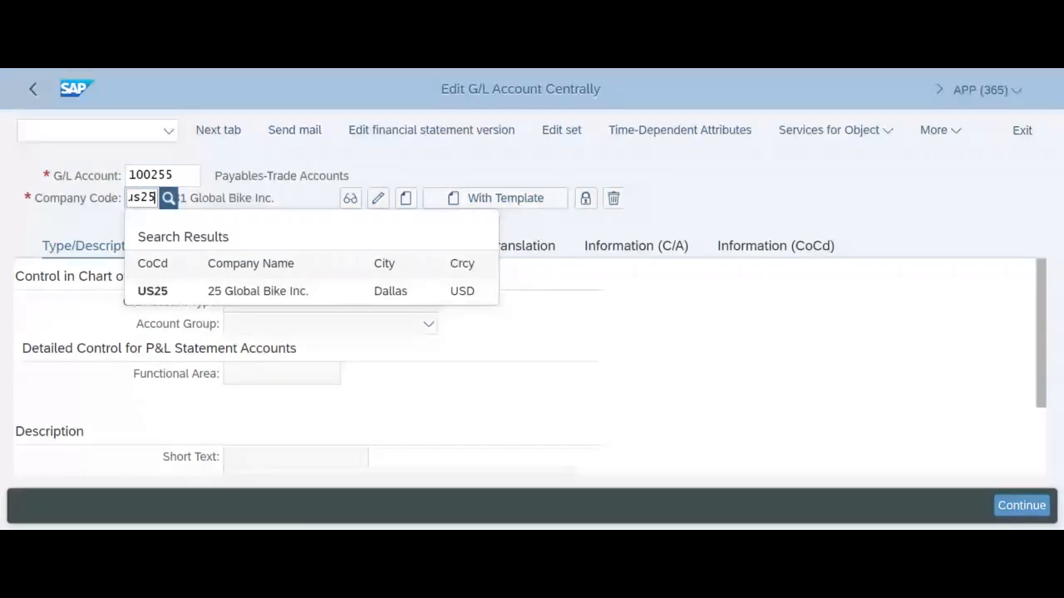
left_click(193, 292)
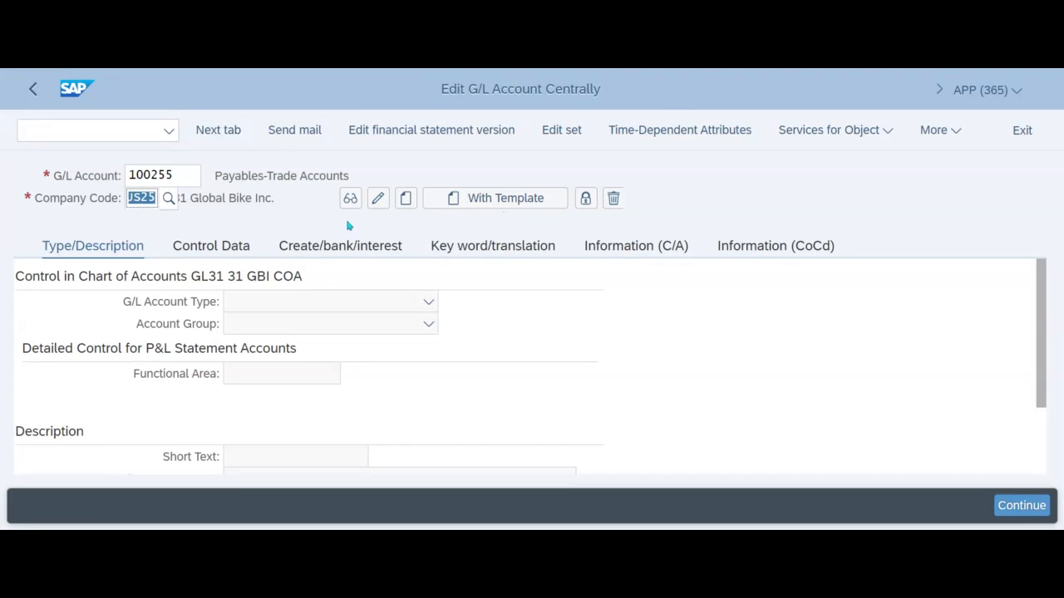
- Create the account with a template, using G/L account 100000 in company code US25 as the reference account
left_click(470, 205)
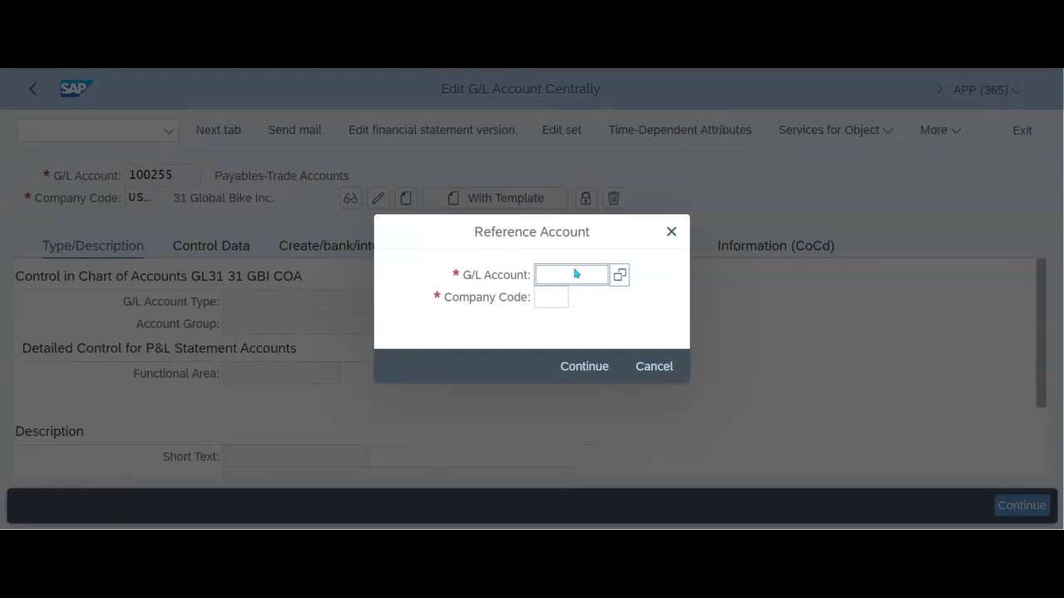
type("1000")
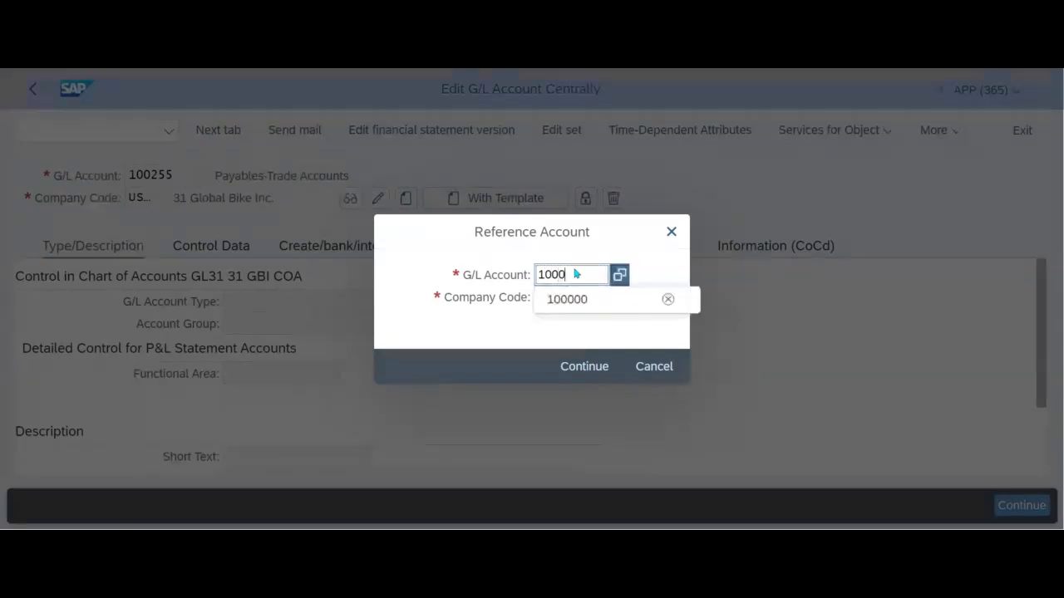
type("00")
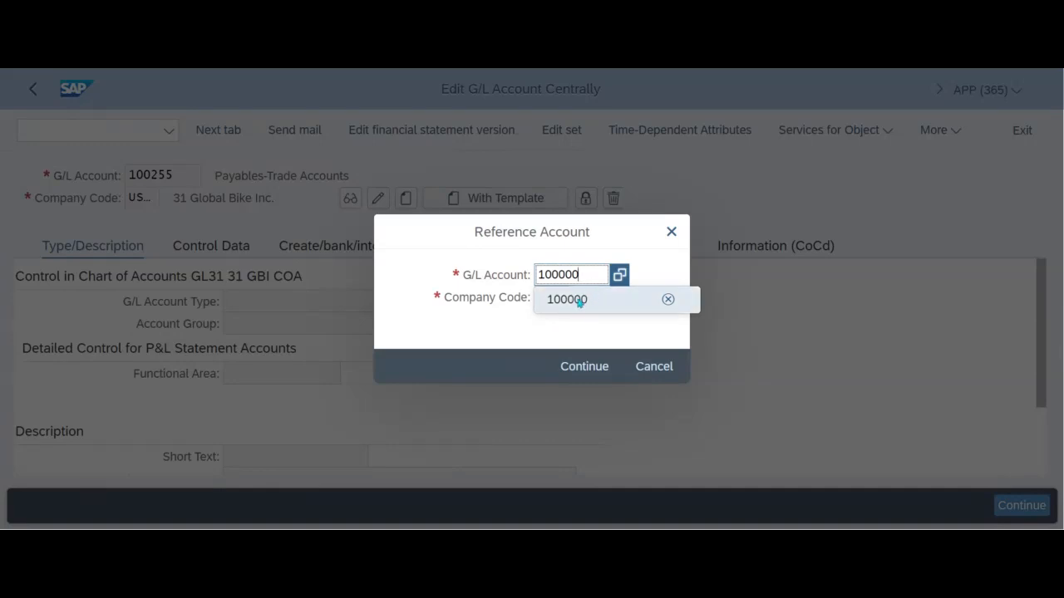
left_click(515, 324)
left_click(549, 299)
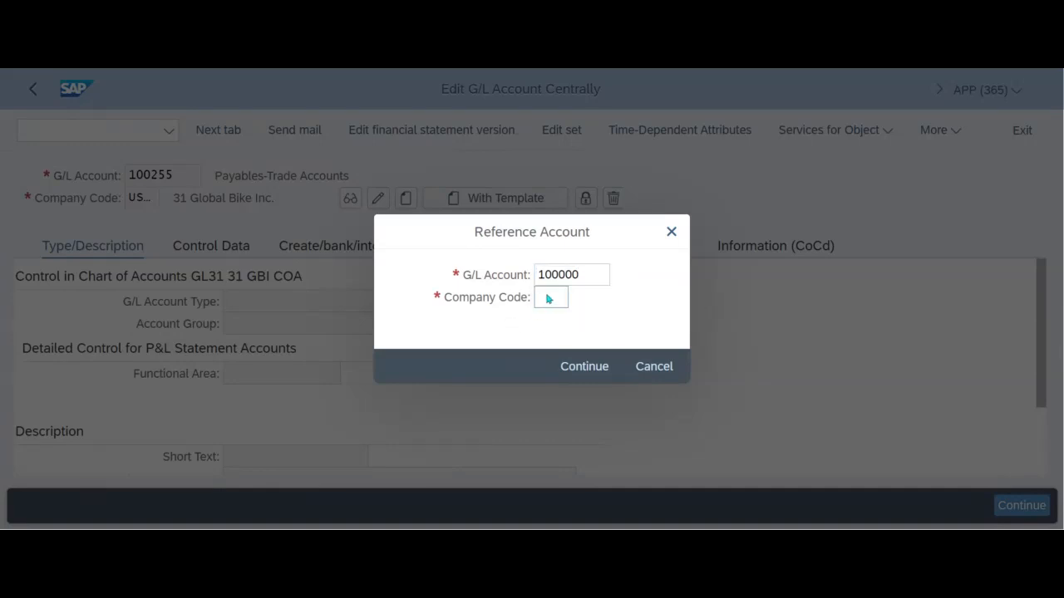
type("us25")
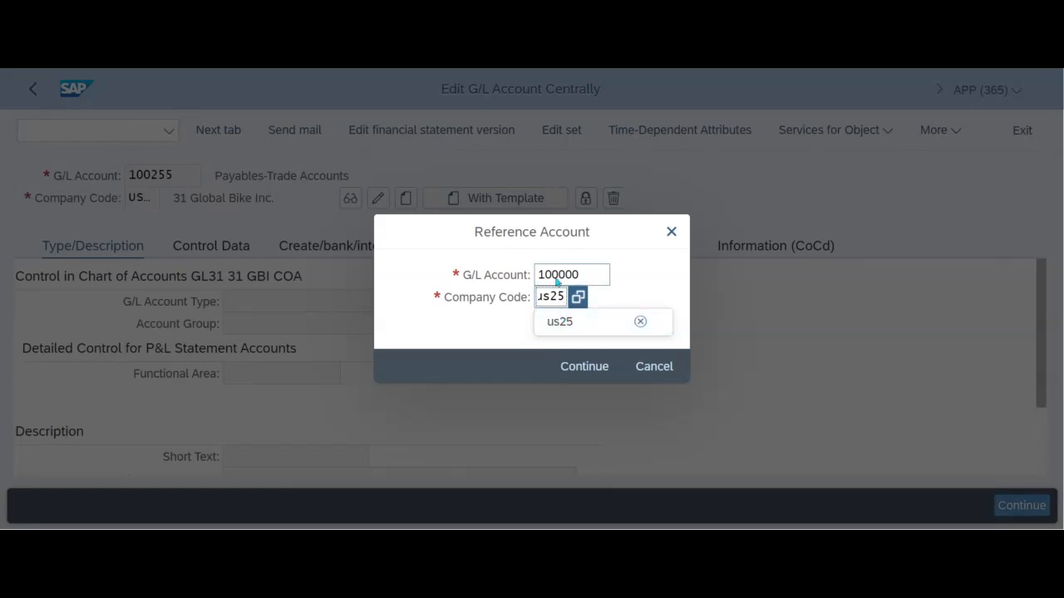
left_click(564, 324)
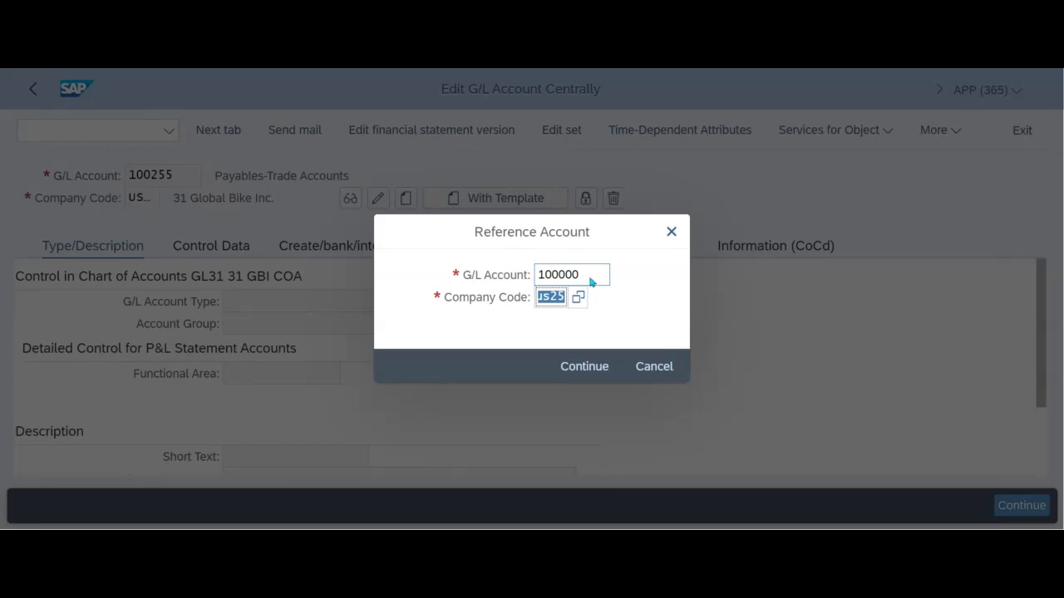
left_click(595, 374)
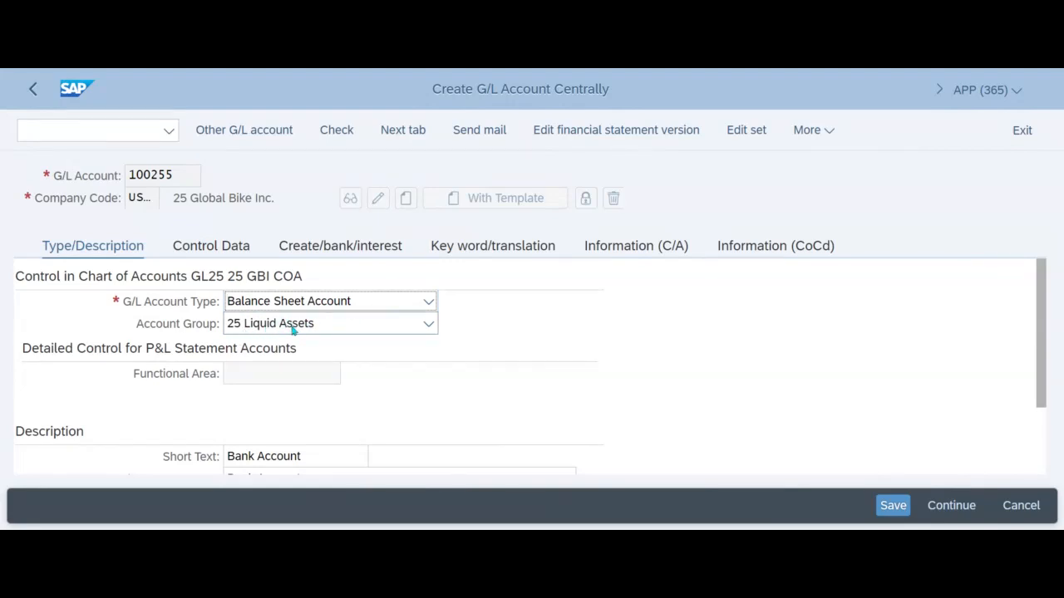
- Examine the available G/L account types and account groups for the new account, leaving the template's selections in place
left_click(359, 305)
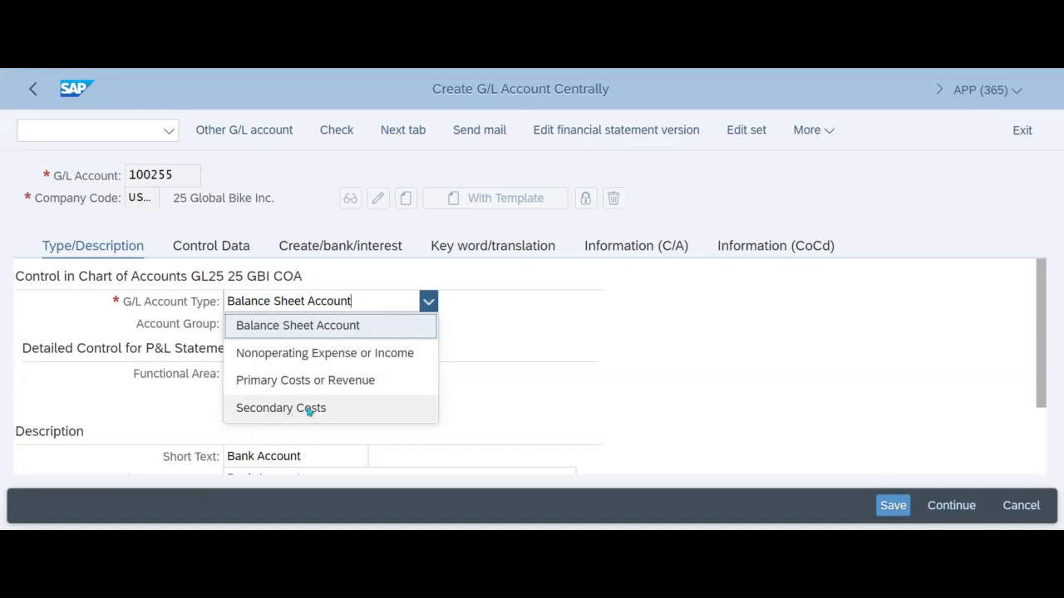
left_click(465, 318)
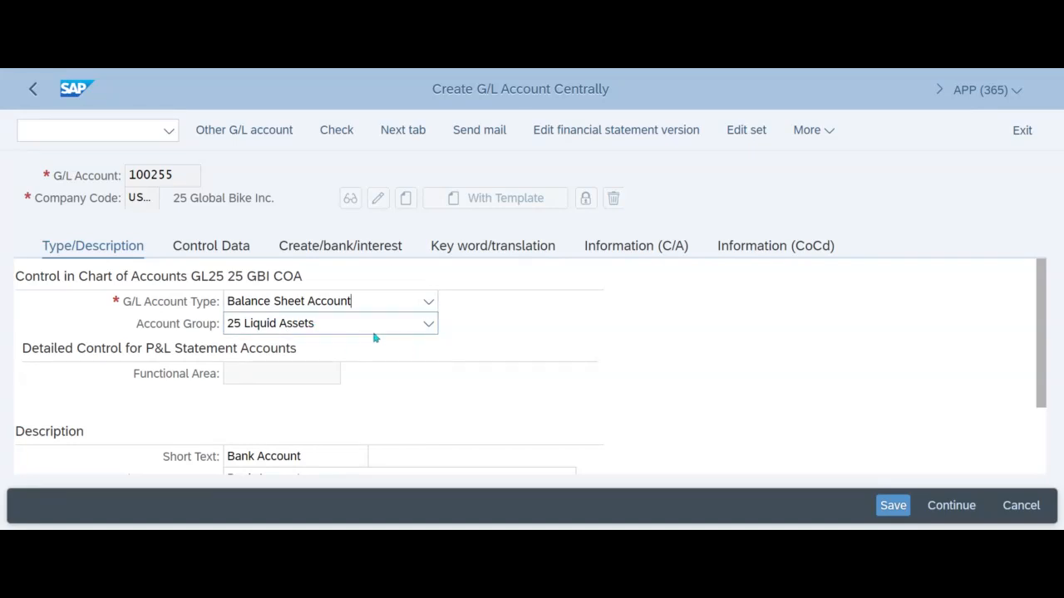
scroll(490, 301, "down", 1)
scroll(488, 305, "down", 2)
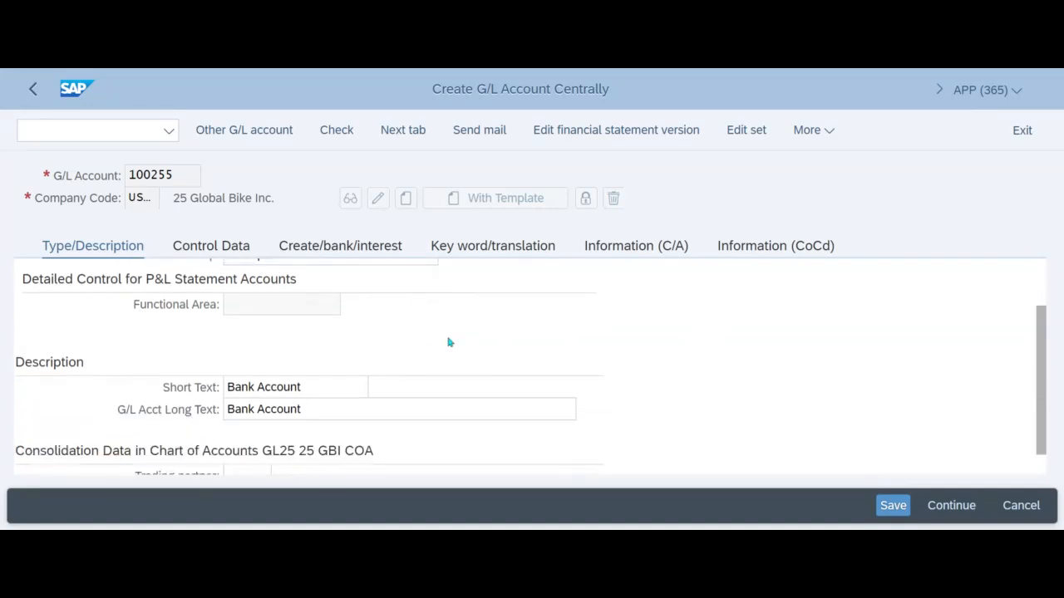
scroll(449, 341, "up", 2)
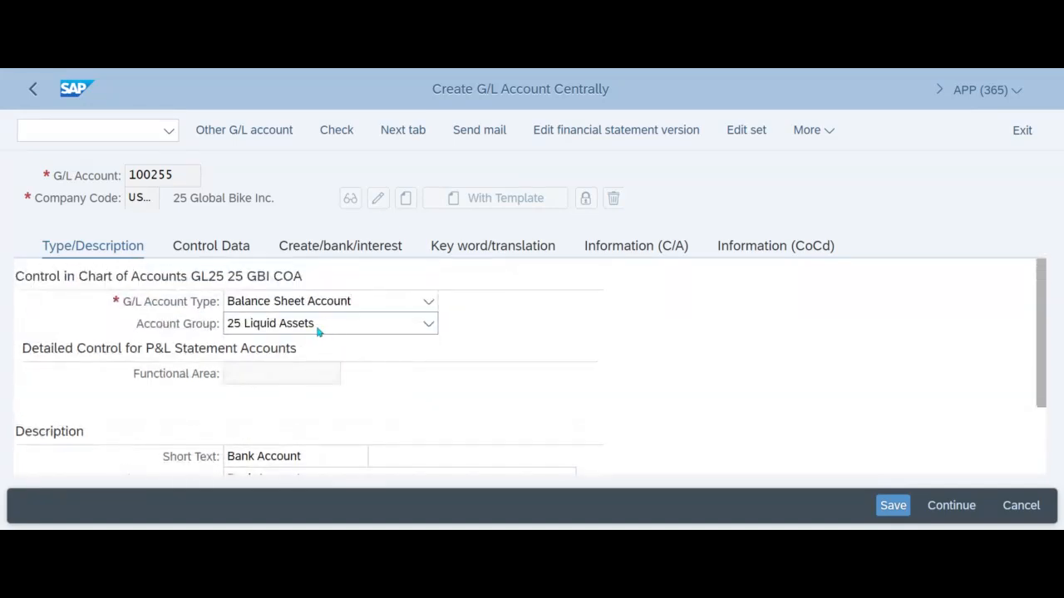
left_click(317, 332)
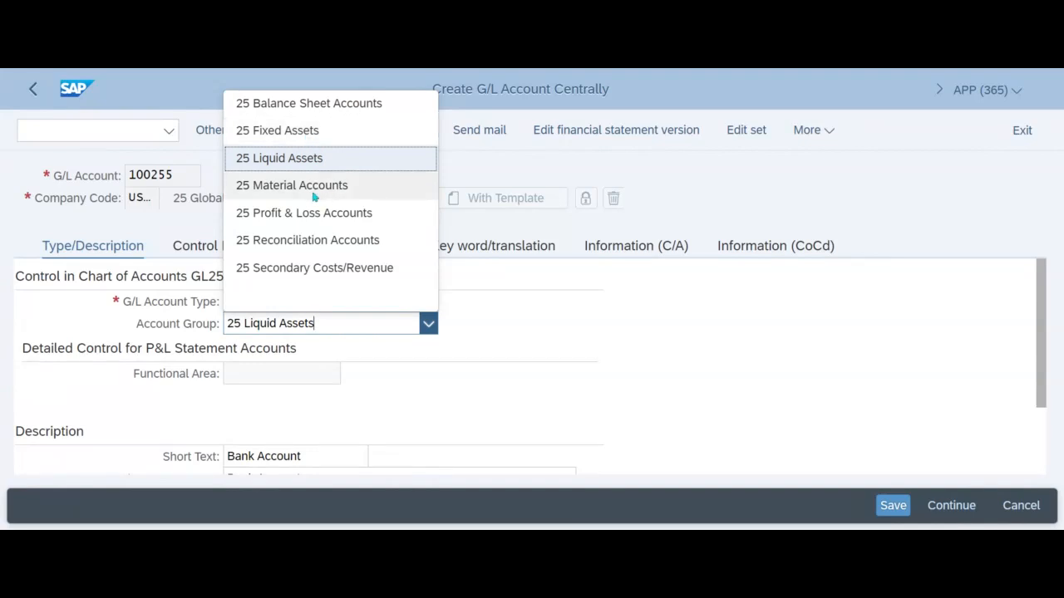
left_click(649, 314)
- Set both the short text and the G/L account long text to Bank Account-25
scroll(510, 374, "down", 2)
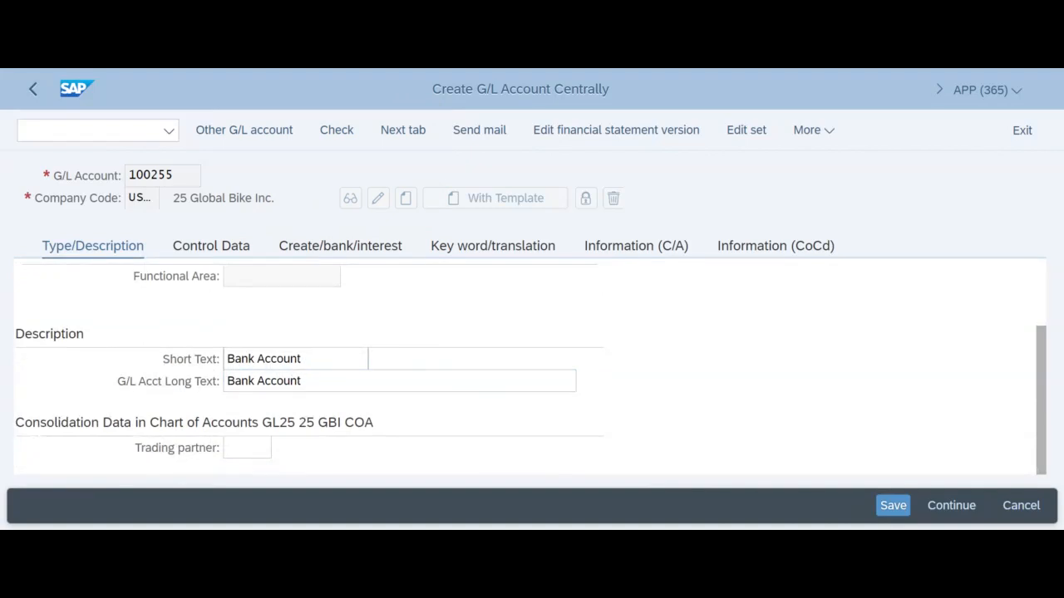
left_click(310, 358)
type("-25")
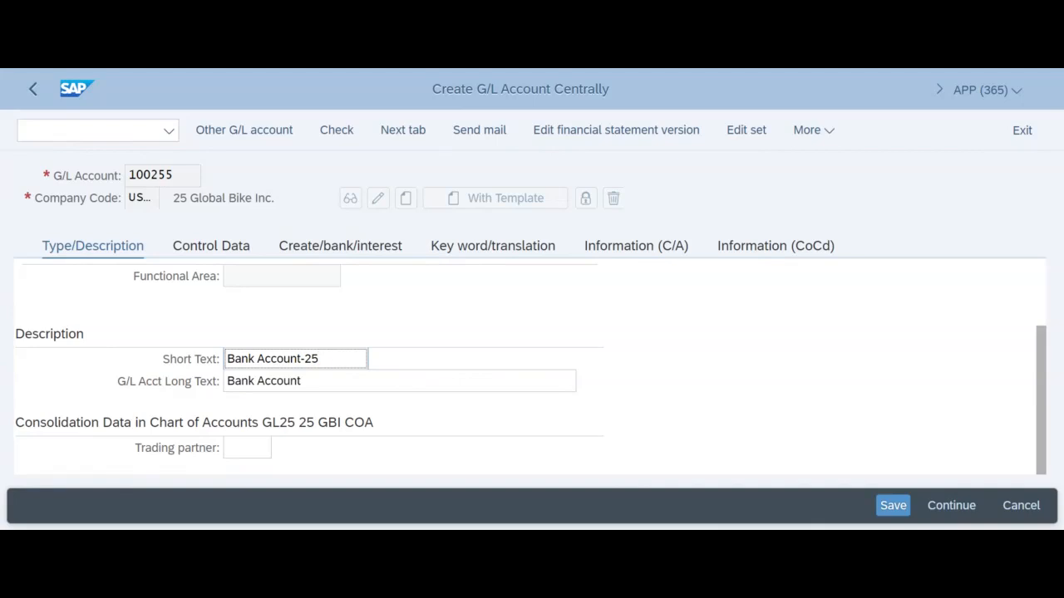
left_click(325, 381)
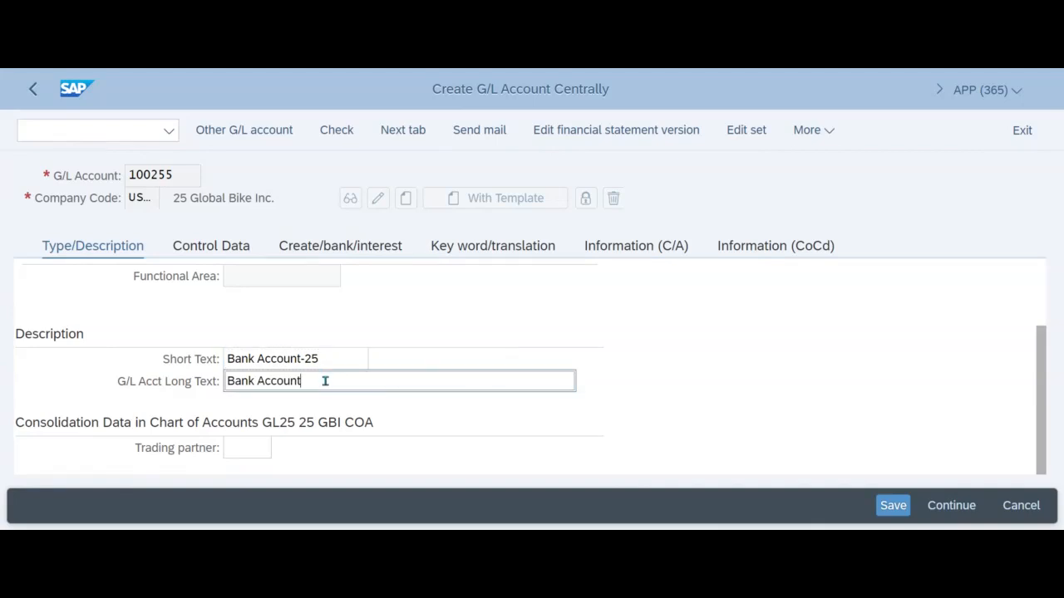
type("-25")
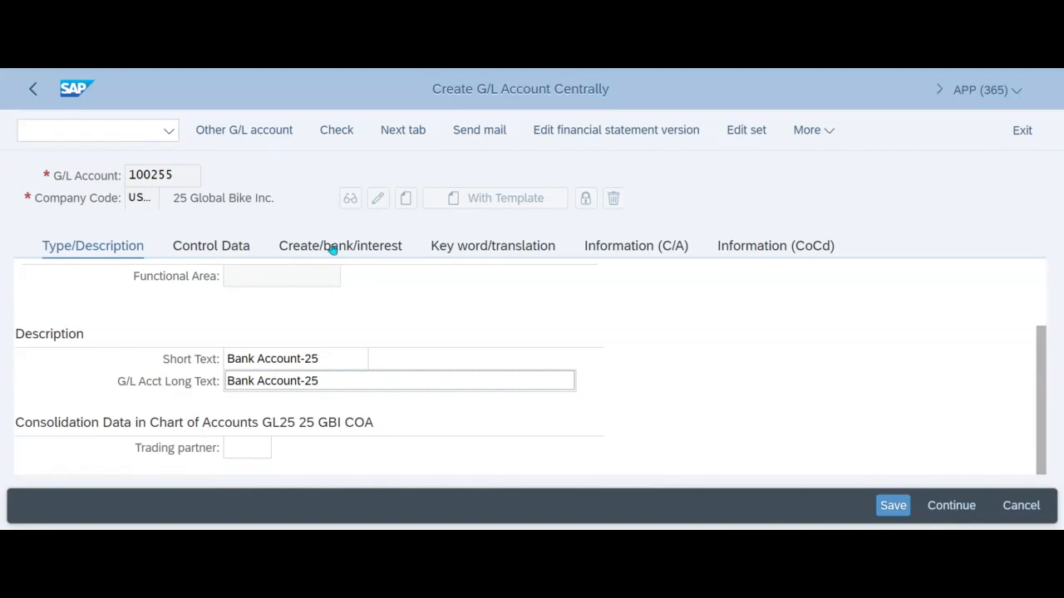
- Check the document creation and bank settings and the descriptions, and save the new G/L account
left_click(363, 250)
left_click(364, 248)
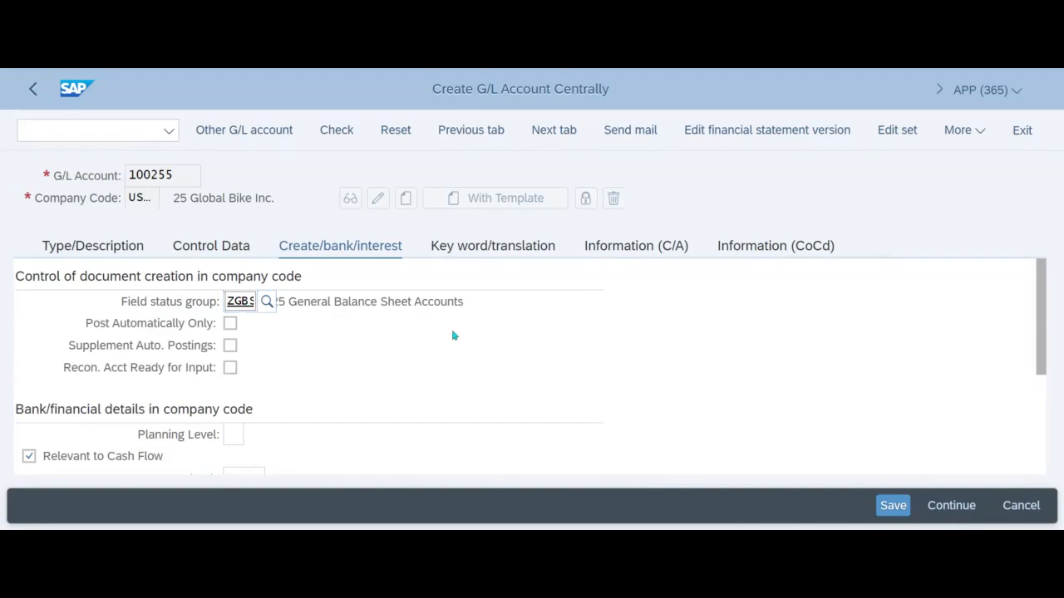
left_click(102, 253)
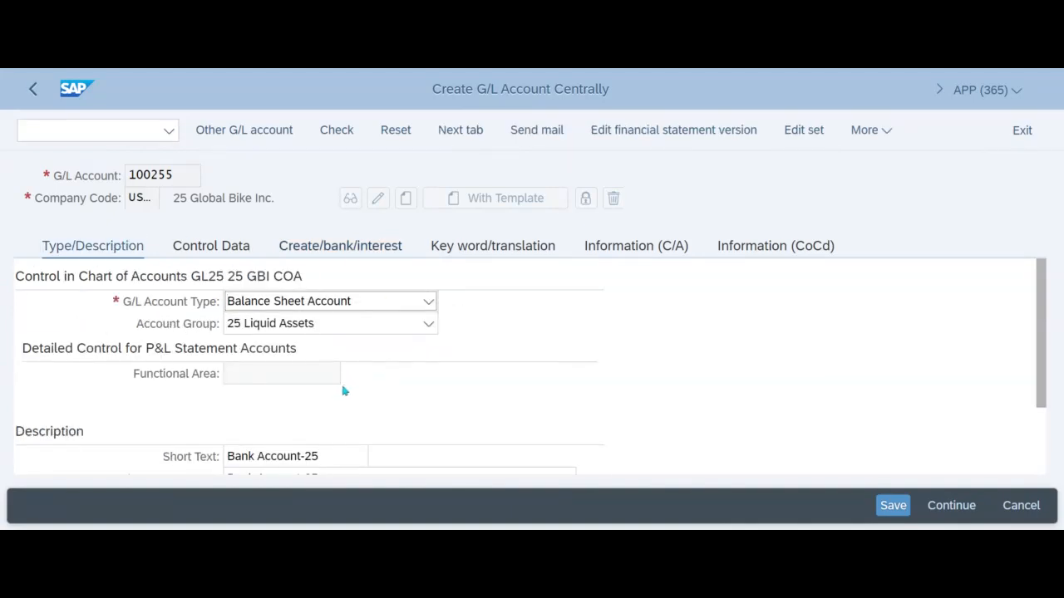
scroll(361, 385, "down", 2)
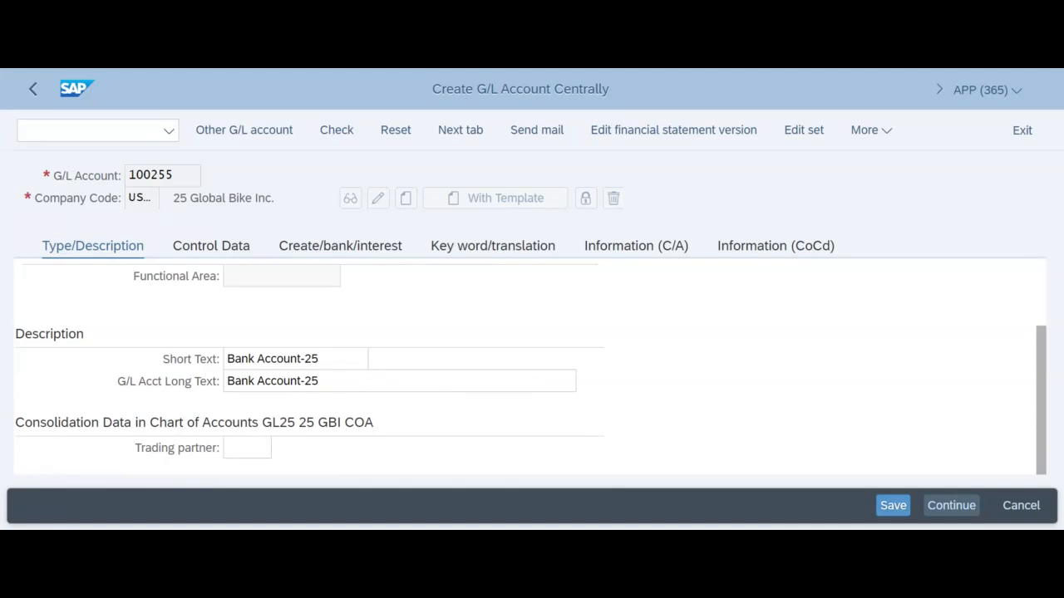
left_click(894, 506)
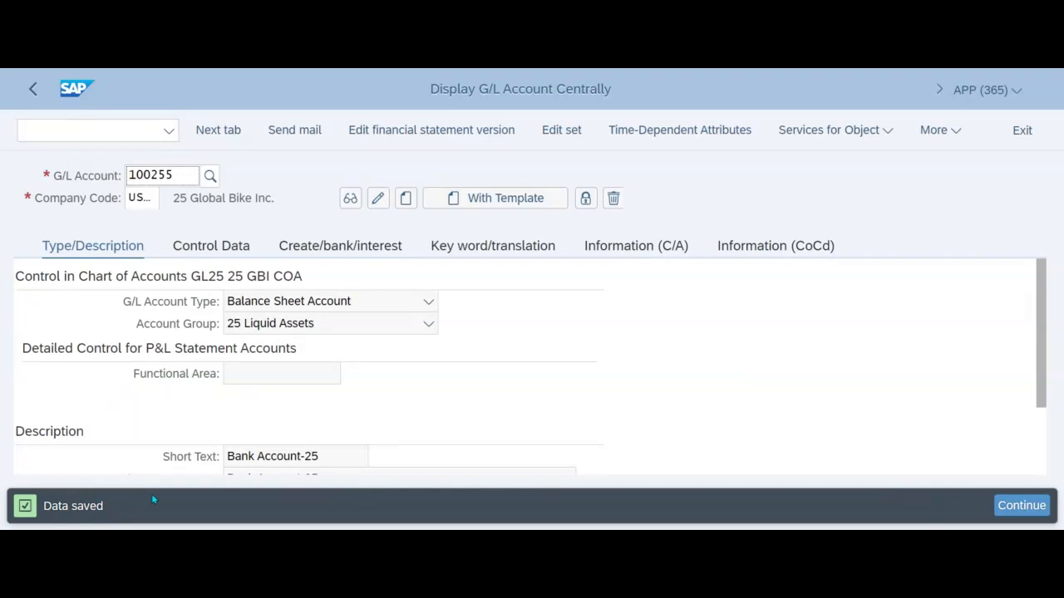
- Exit the saved account, reopen transaction FS00 - Centrally, and set the G/L account to 110255 for company code US25
left_click(1028, 134)
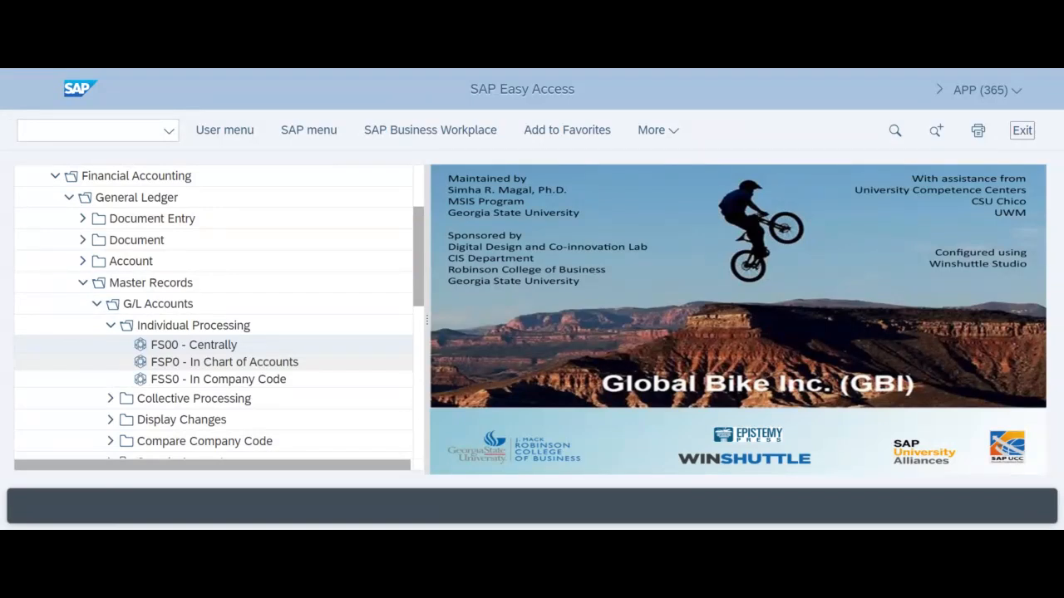
double_click(208, 348)
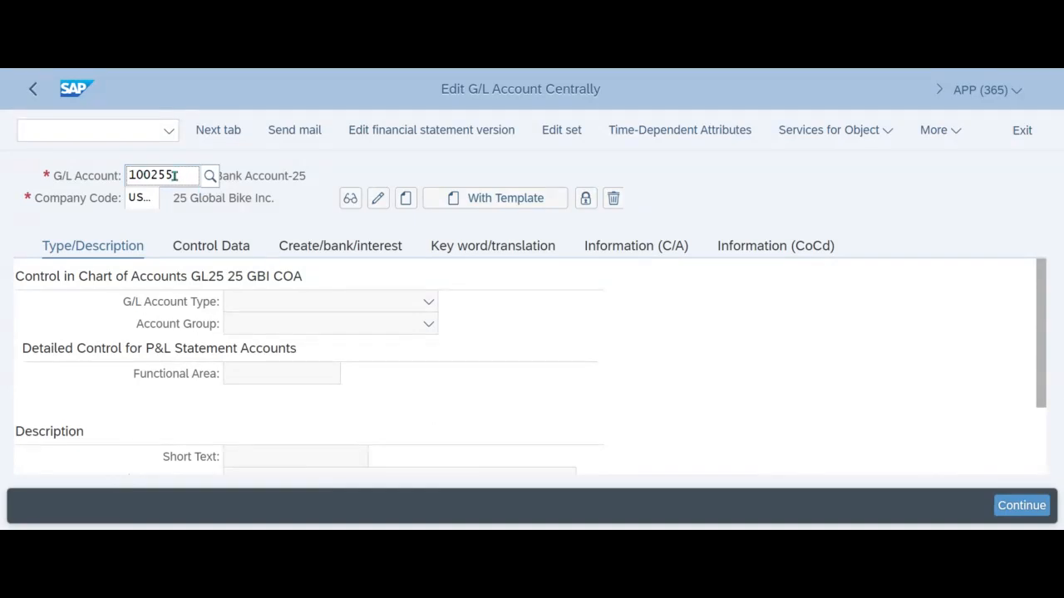
left_click_drag(181, 175, 95, 177)
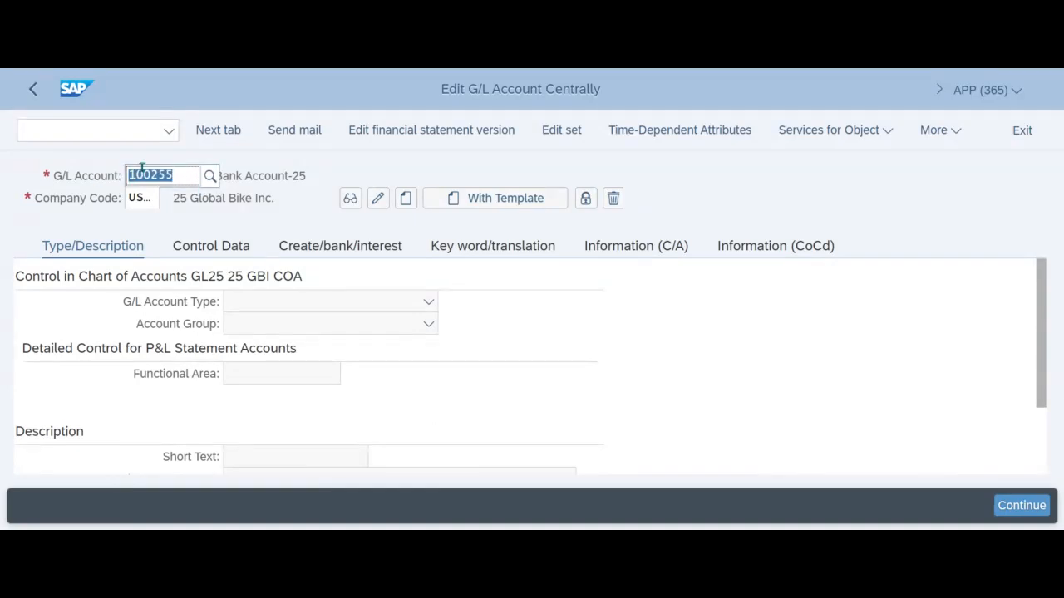
type("11")
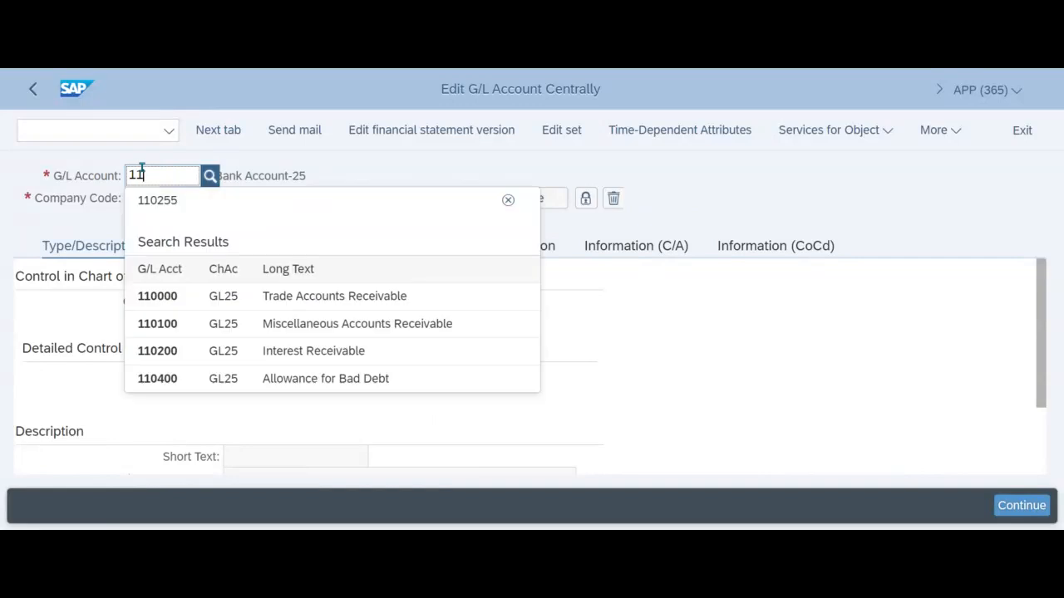
type("0255")
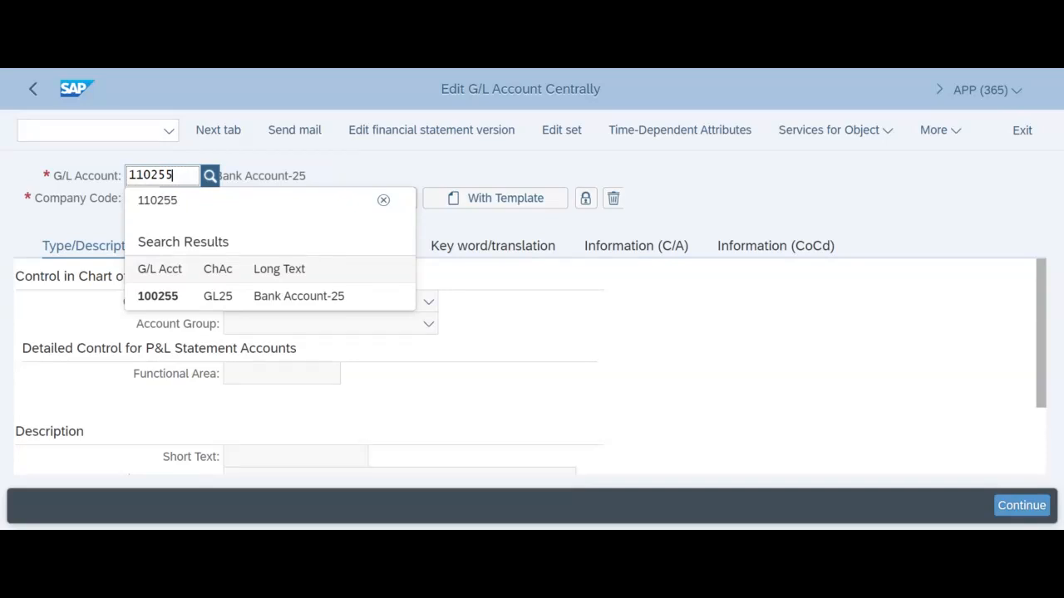
left_click(339, 169)
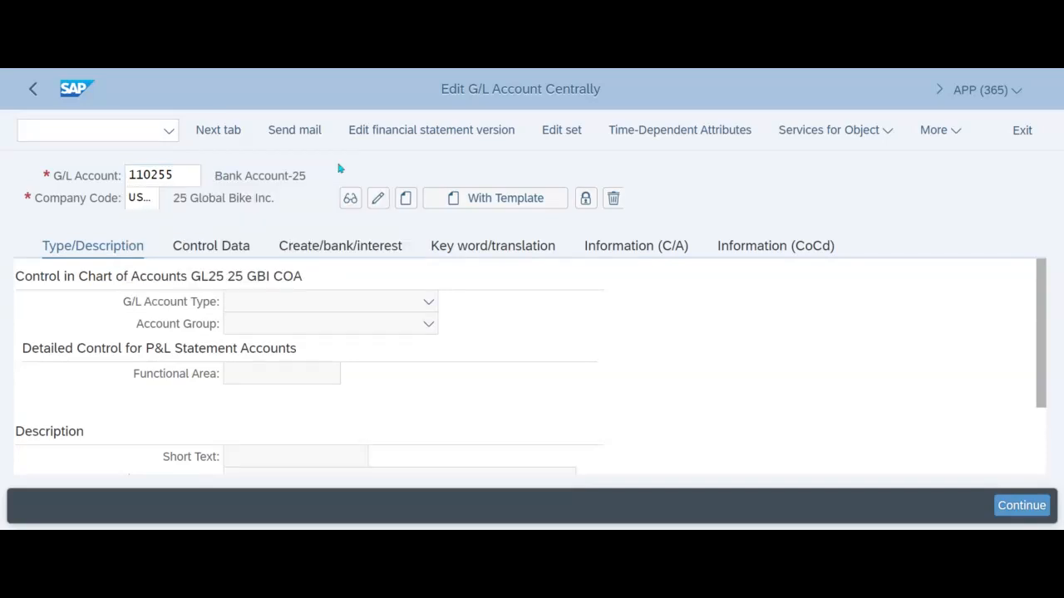
left_click(143, 196)
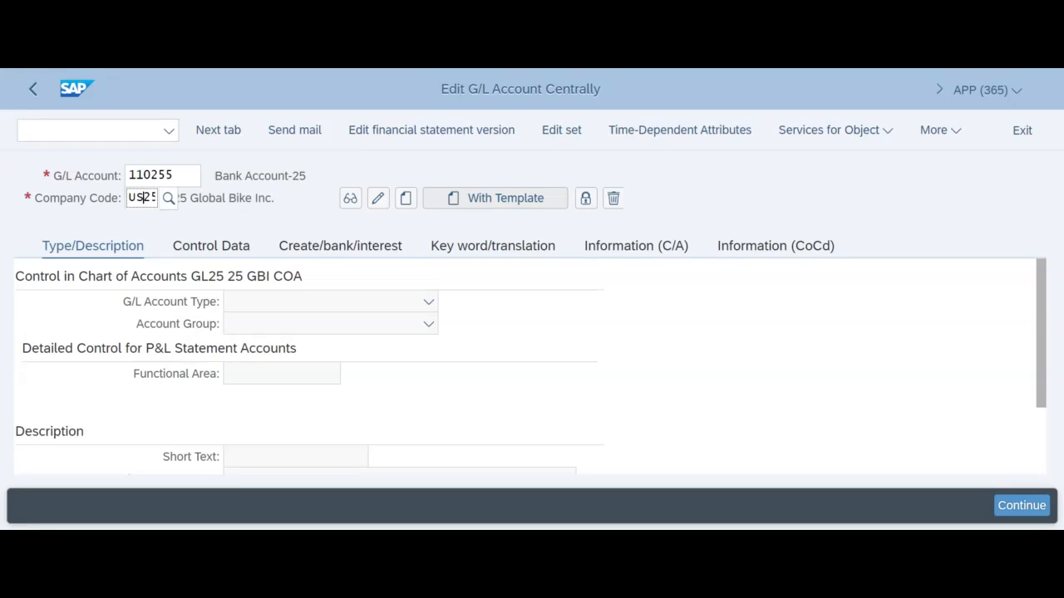
- Create the account with a template, using G/L account 300000 in company code US25 as the reference account
left_click(498, 199)
left_click(555, 275)
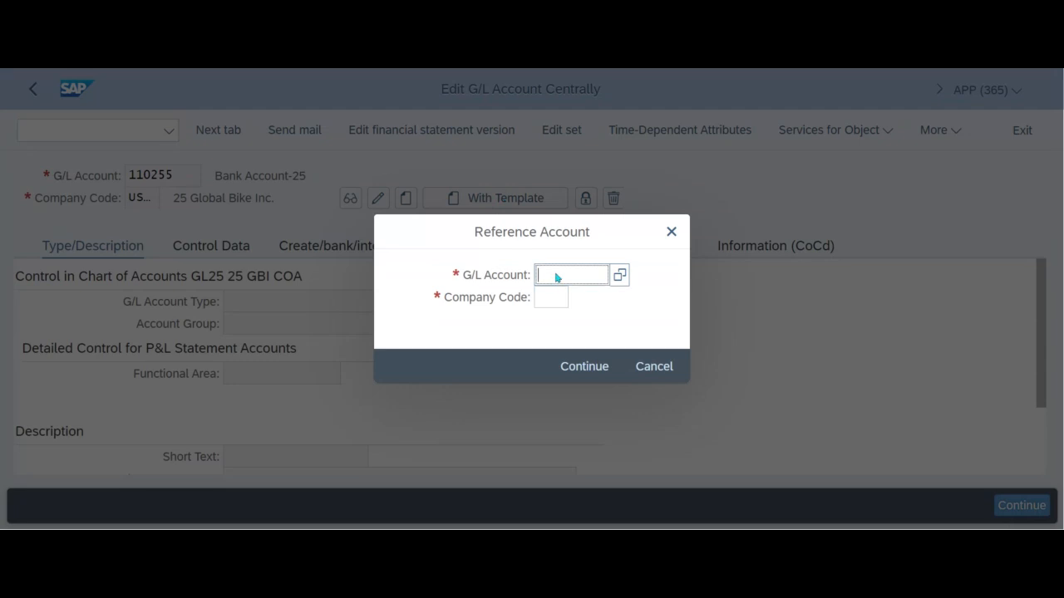
type("300000")
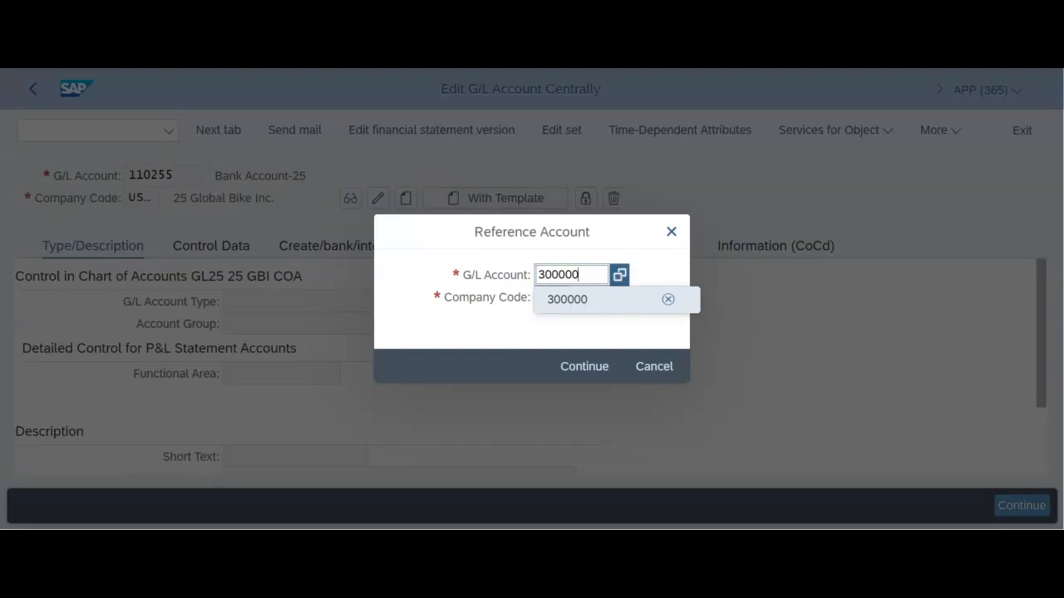
left_click(589, 304)
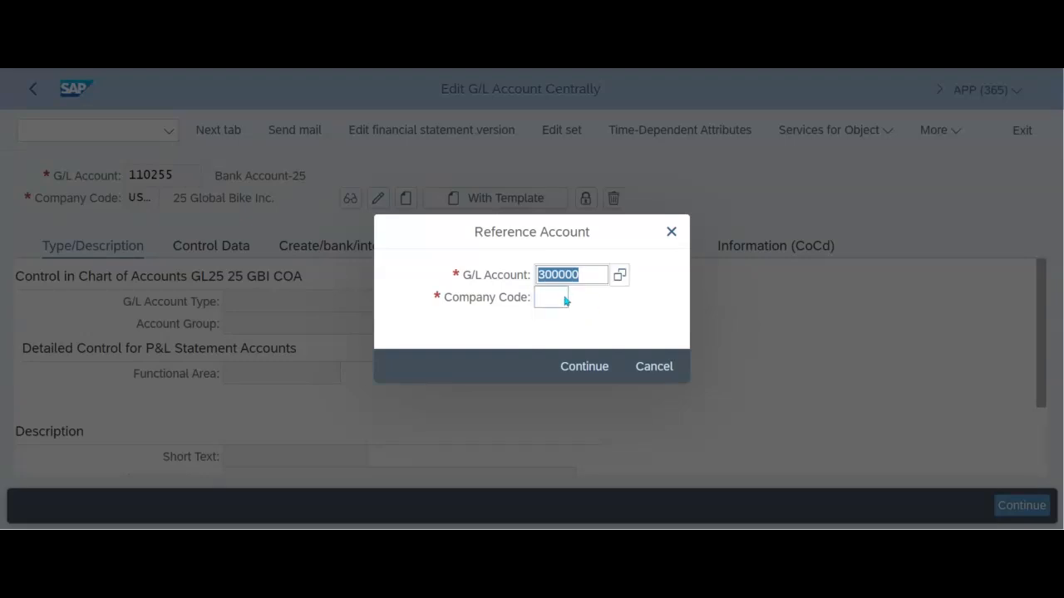
left_click(552, 298)
type("us25")
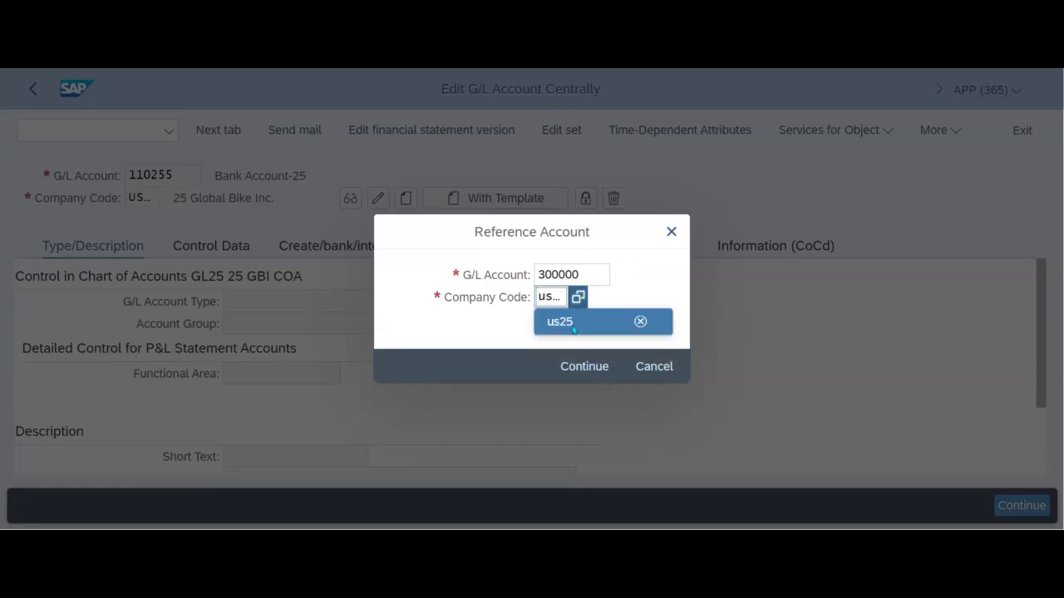
left_click(572, 324)
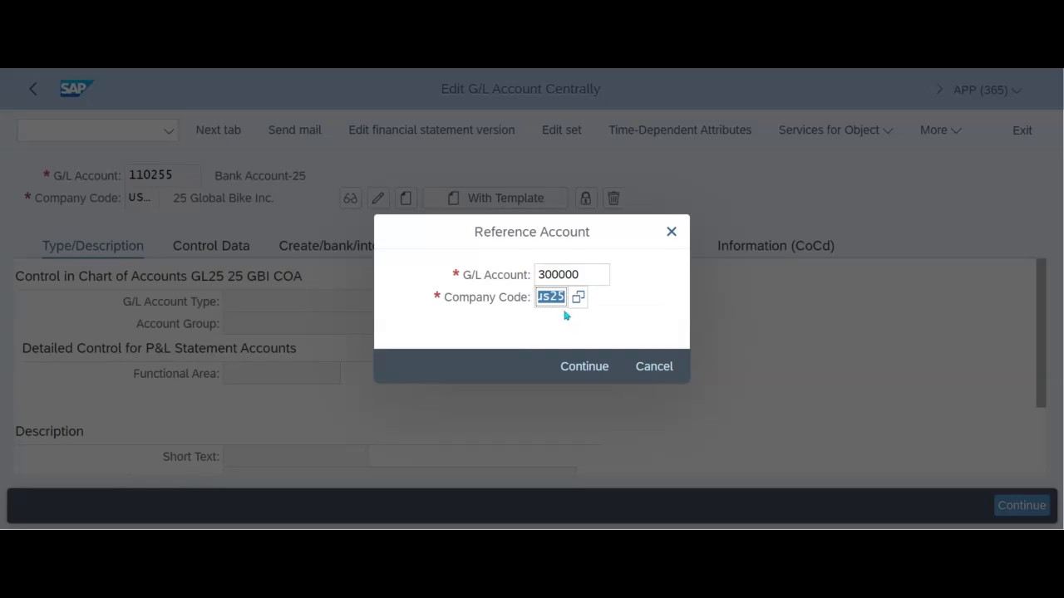
left_click(589, 370)
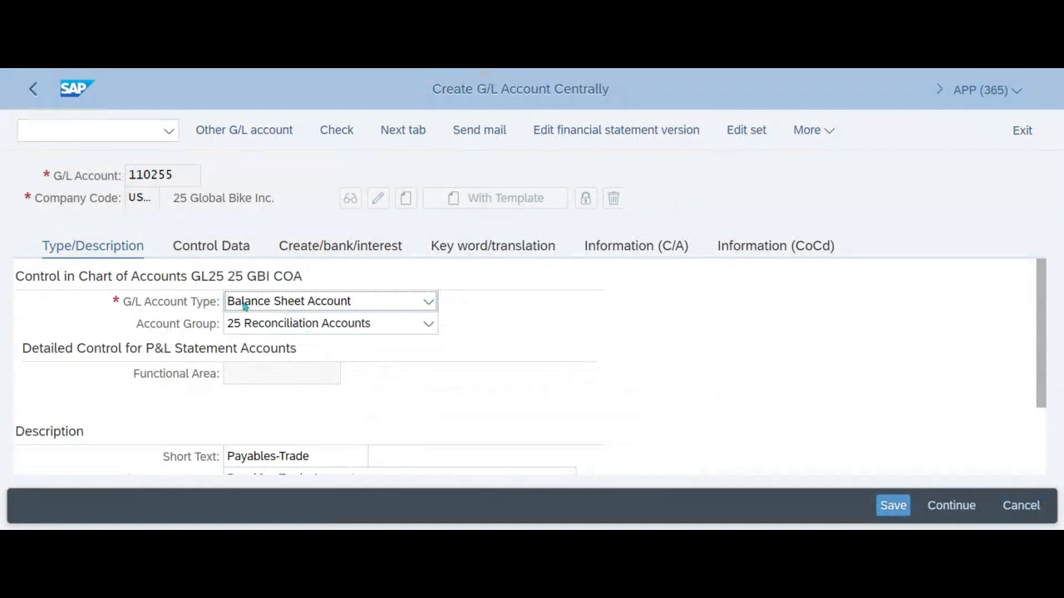
- Set the short text to Payables-Trade-25 and the long text to Payables-Trade Accounts-25, and save the account
left_click(285, 322)
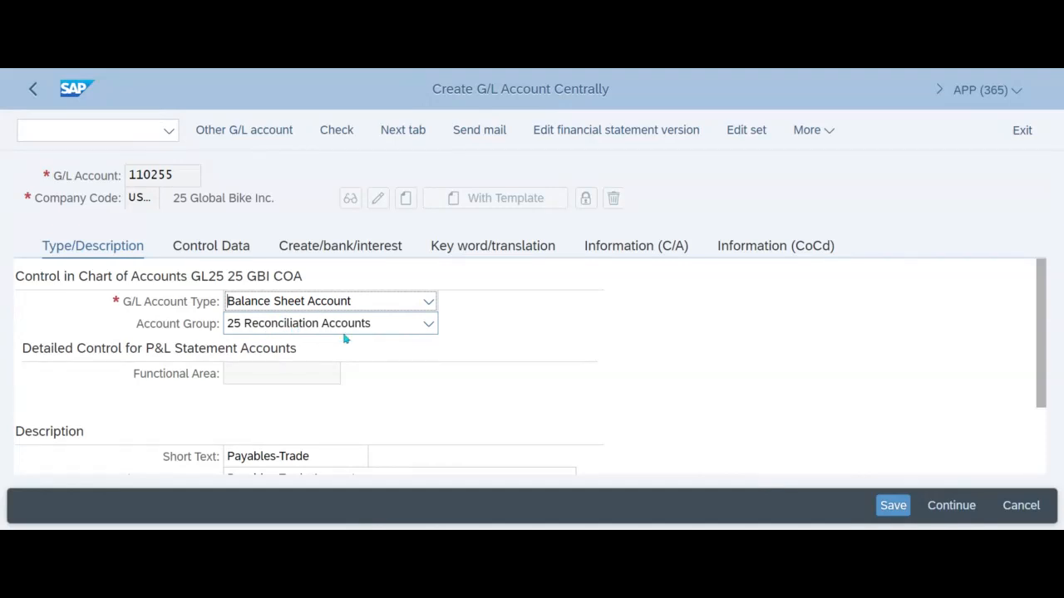
scroll(347, 364, "down", 2)
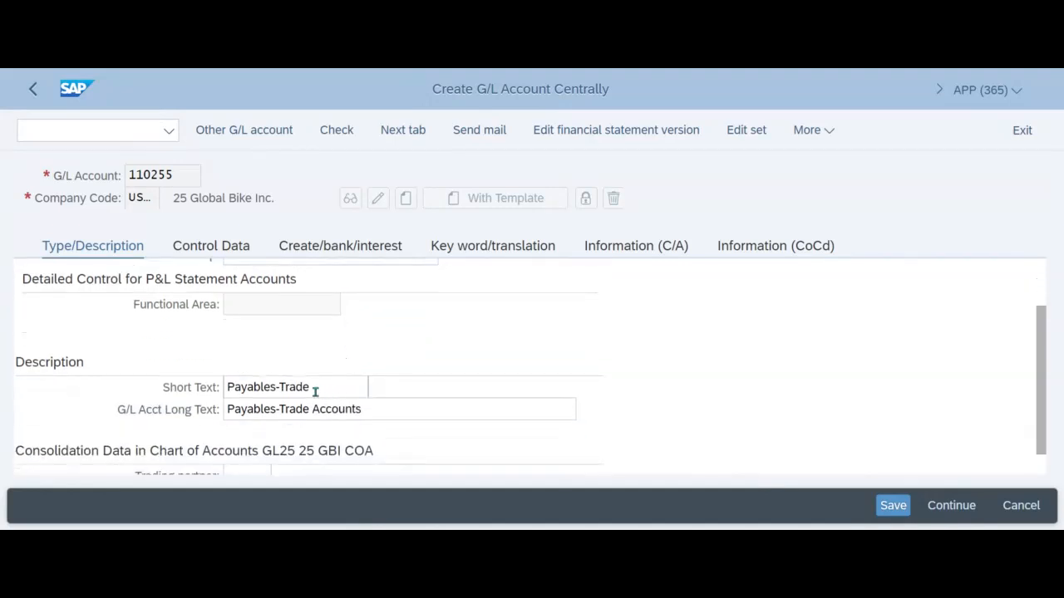
left_click(330, 386)
type("-25")
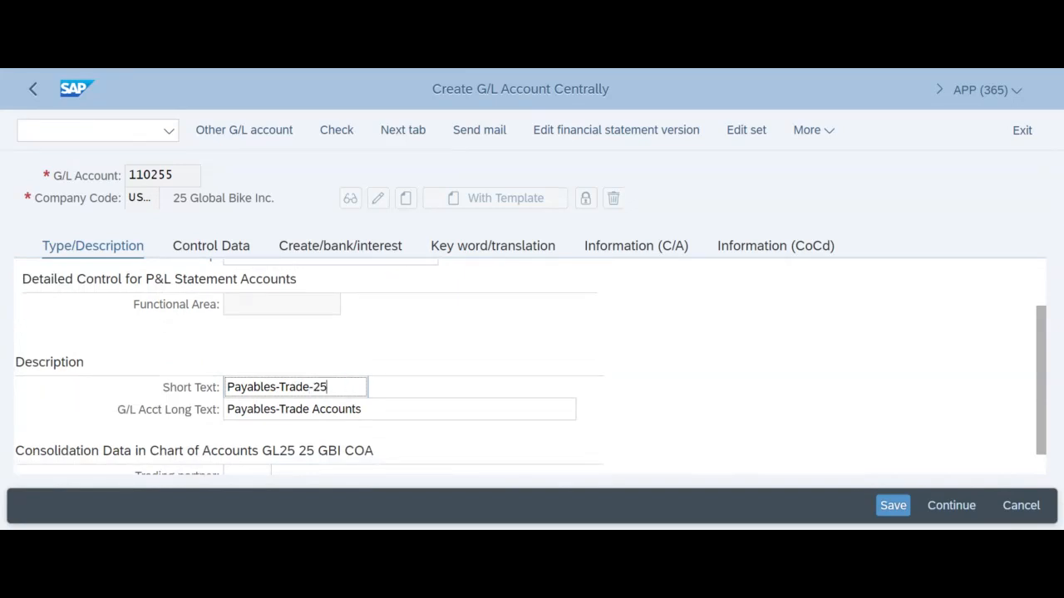
left_click(379, 403)
type("-2")
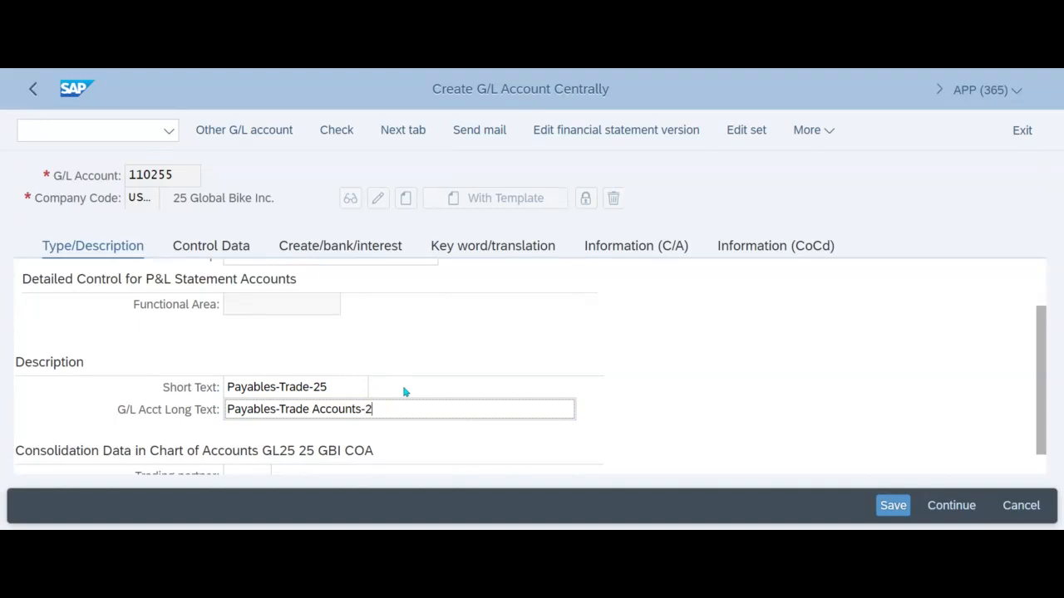
type("5")
left_click(893, 509)
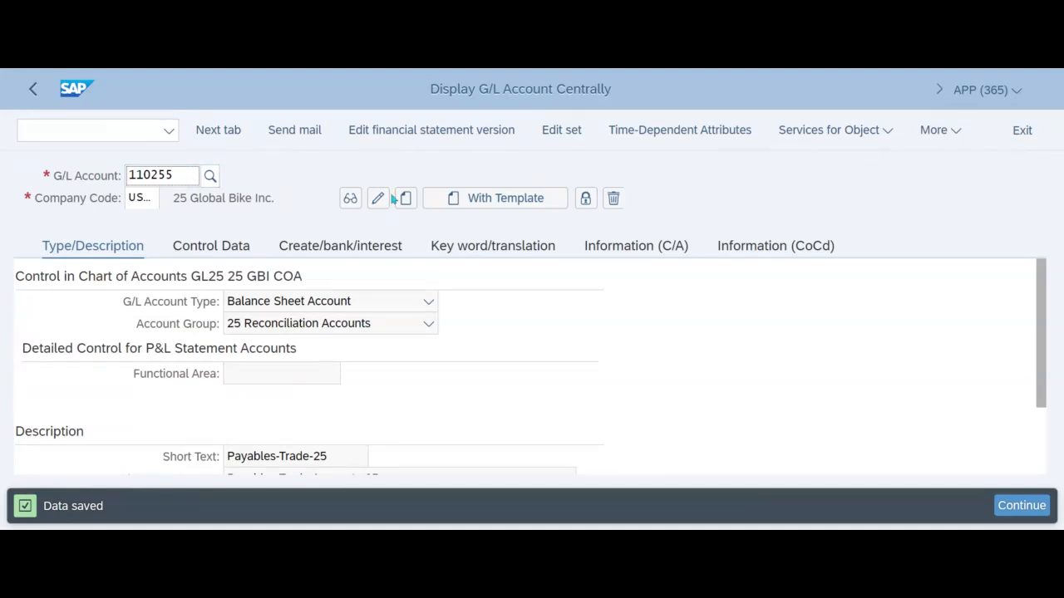
- Replace the G/L account number with 750255, keeping company code US25
double_click(174, 175)
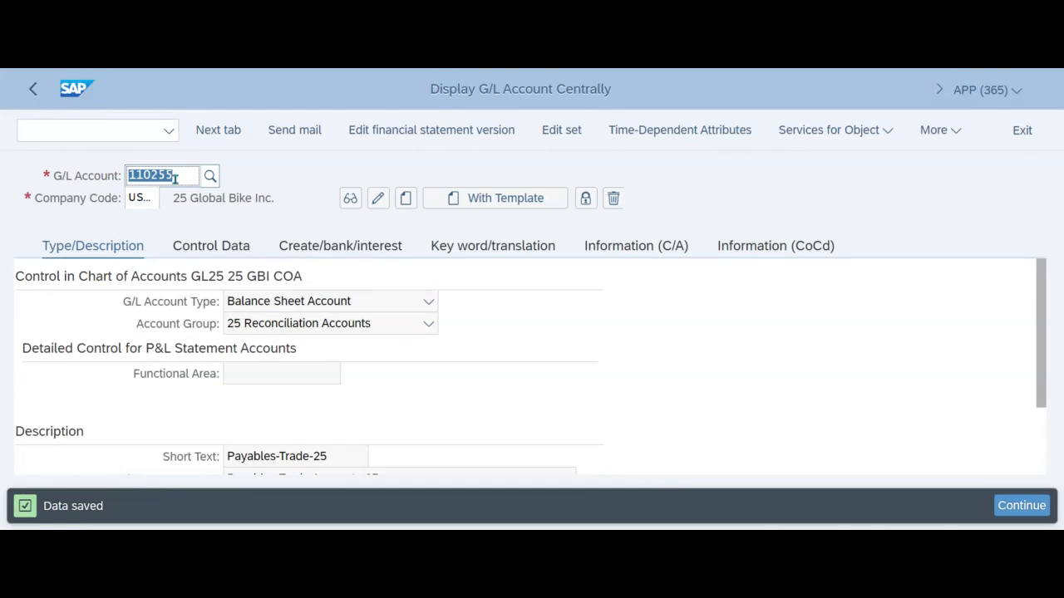
type("7")
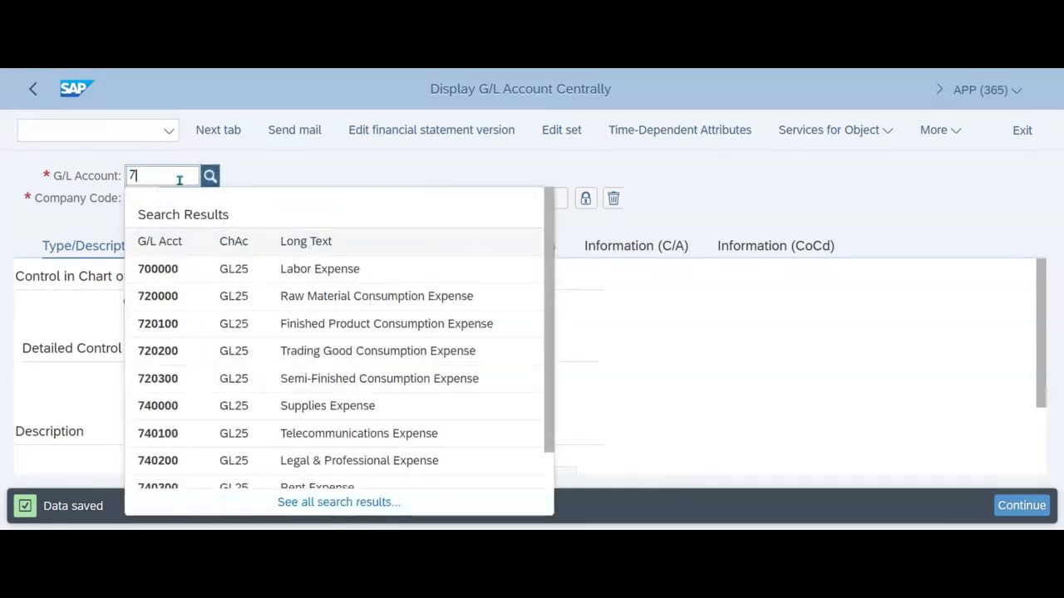
left_click(297, 177)
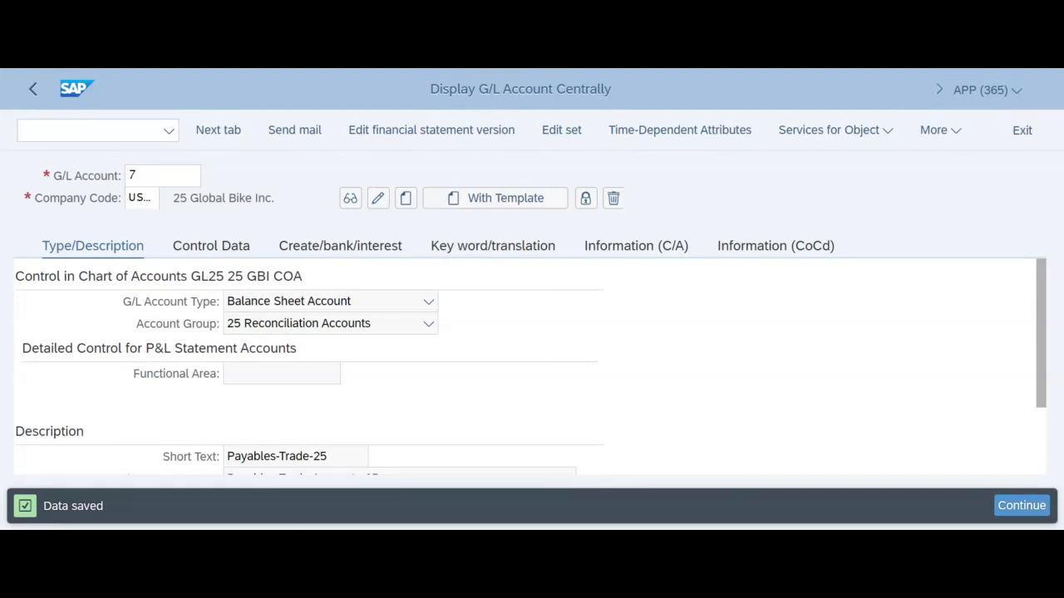
left_click(159, 174)
type("75")
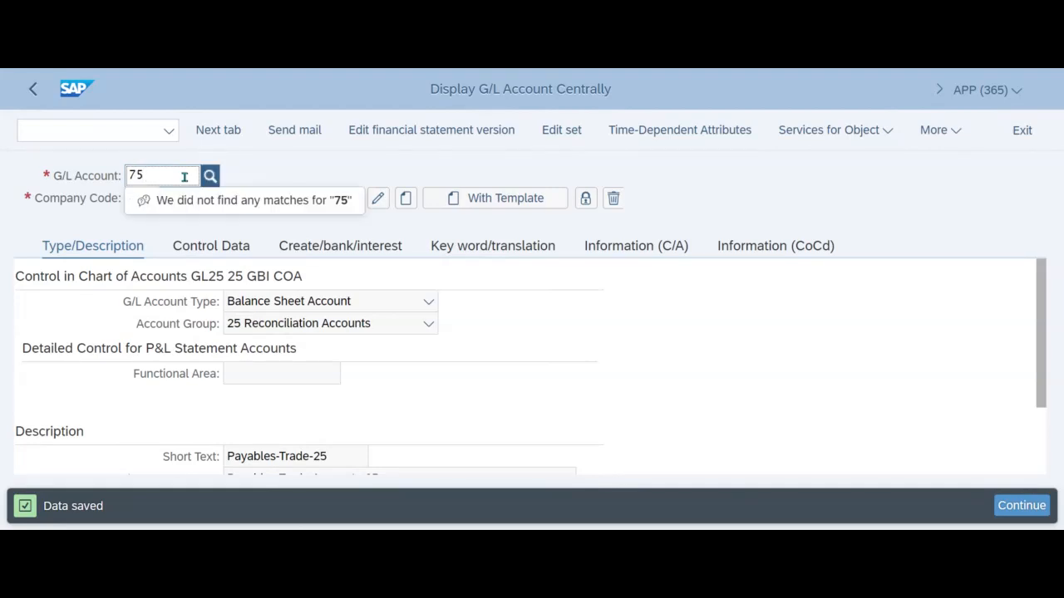
type("025")
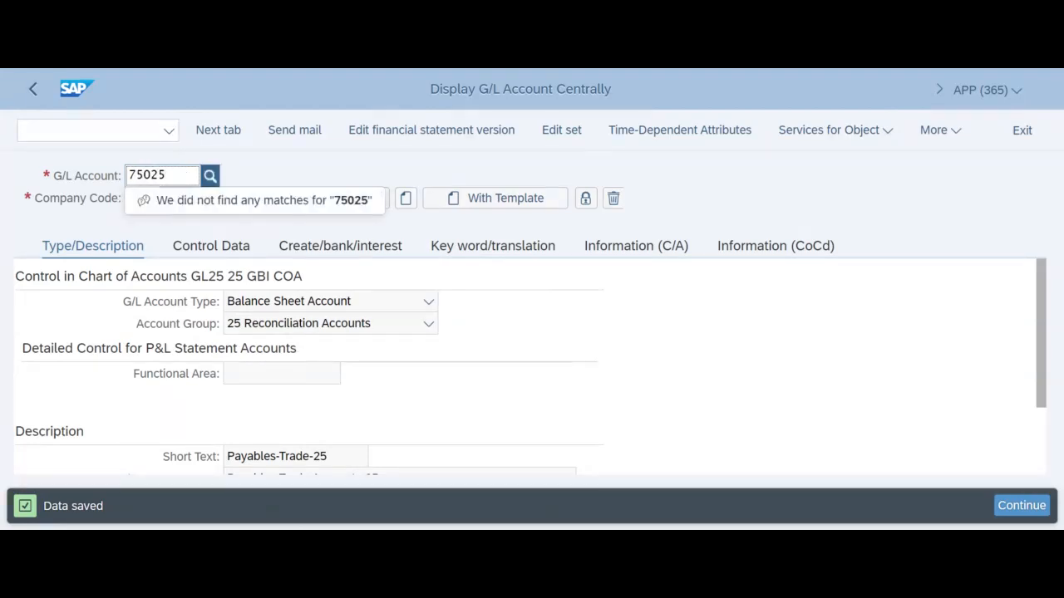
type("5")
left_click(267, 178)
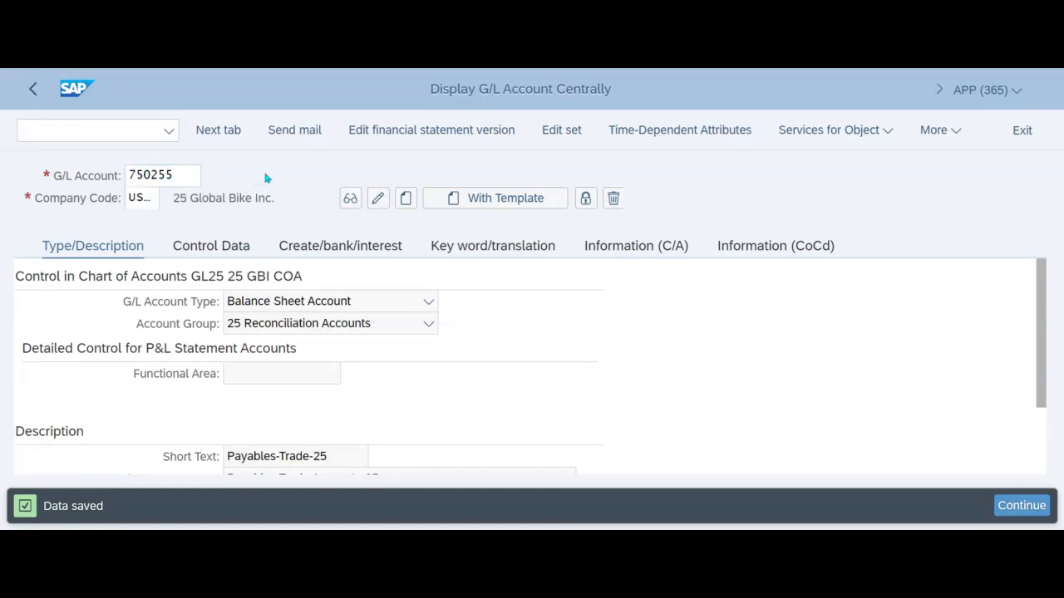
left_click(139, 198)
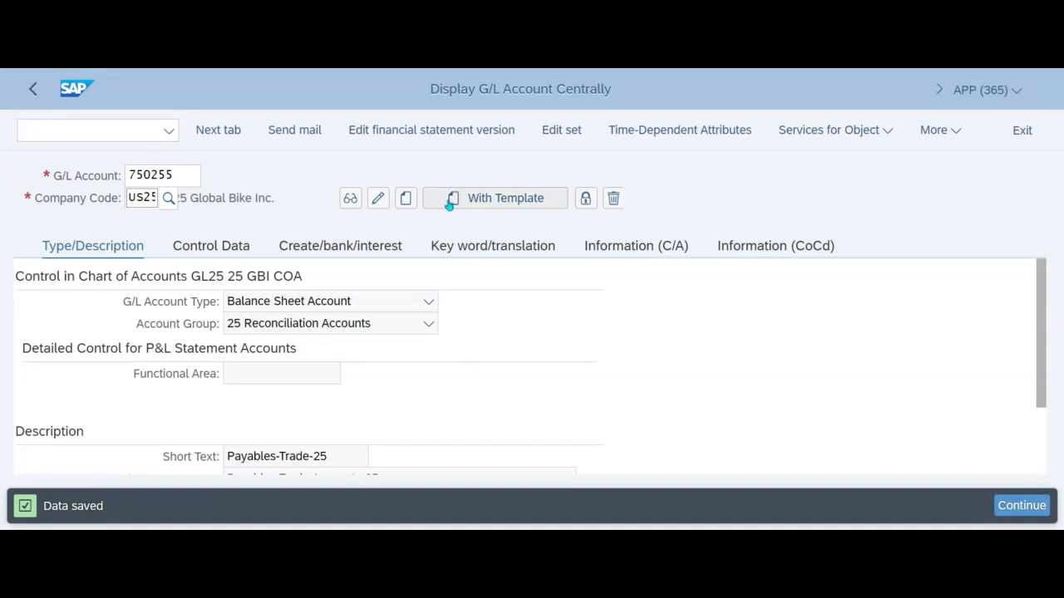
- Create account 750255 with a template, using G/L account 740300 in company code US25 as the reference account
left_click(501, 204)
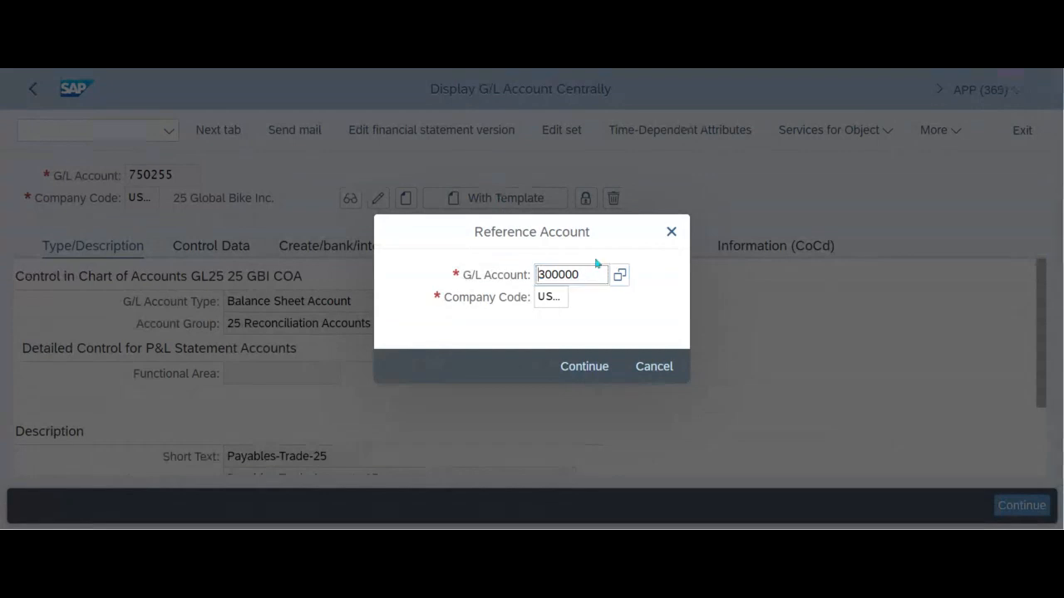
key("Delete")
key("Delete")
key("Delete")
key("Delete")
key("Delete")
key("Delete")
type("740300")
left_click(587, 368)
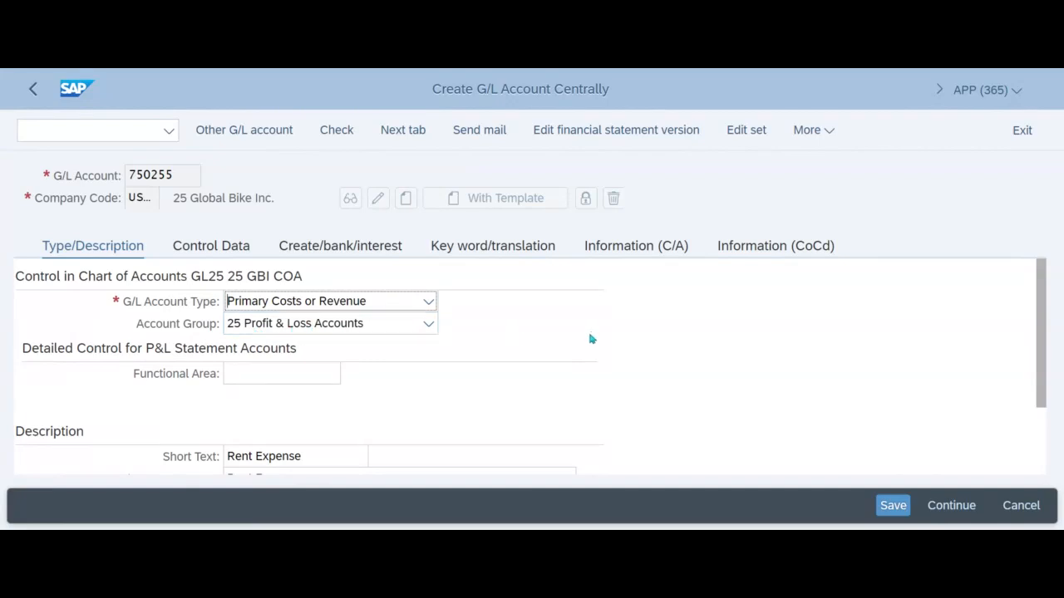
- Set both the short text and the G/L account long text to Rent Expense-25, and save the account
scroll(591, 343, "down", 1)
left_click(337, 383)
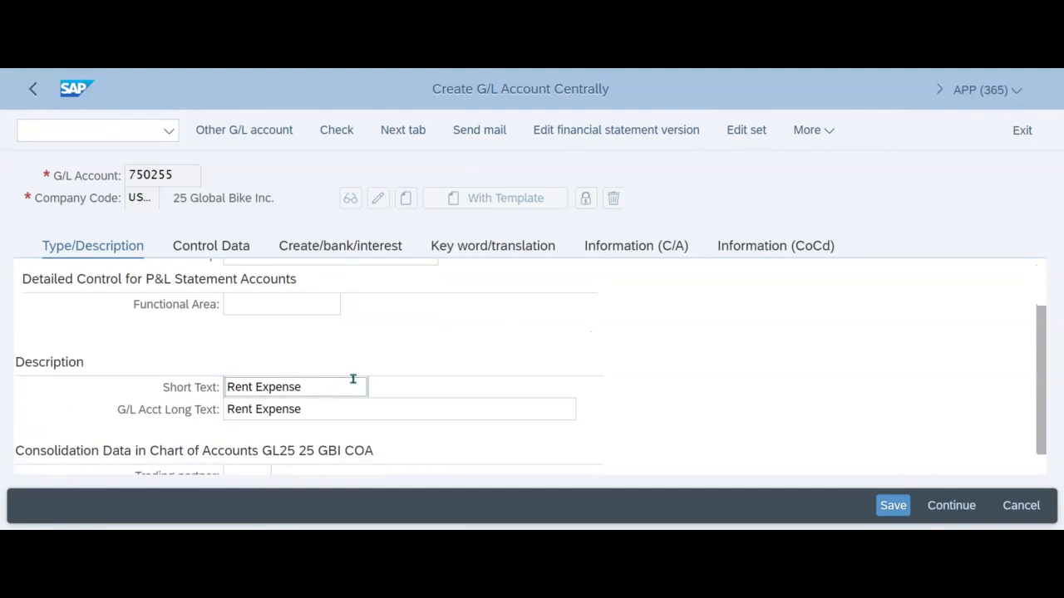
type("-25")
left_click(353, 405)
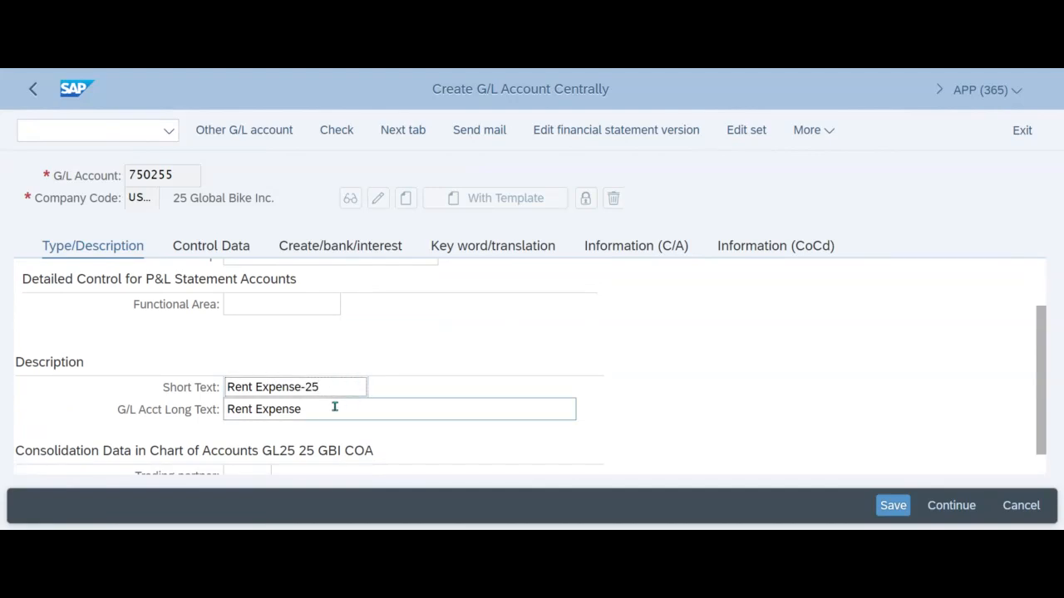
type("-25")
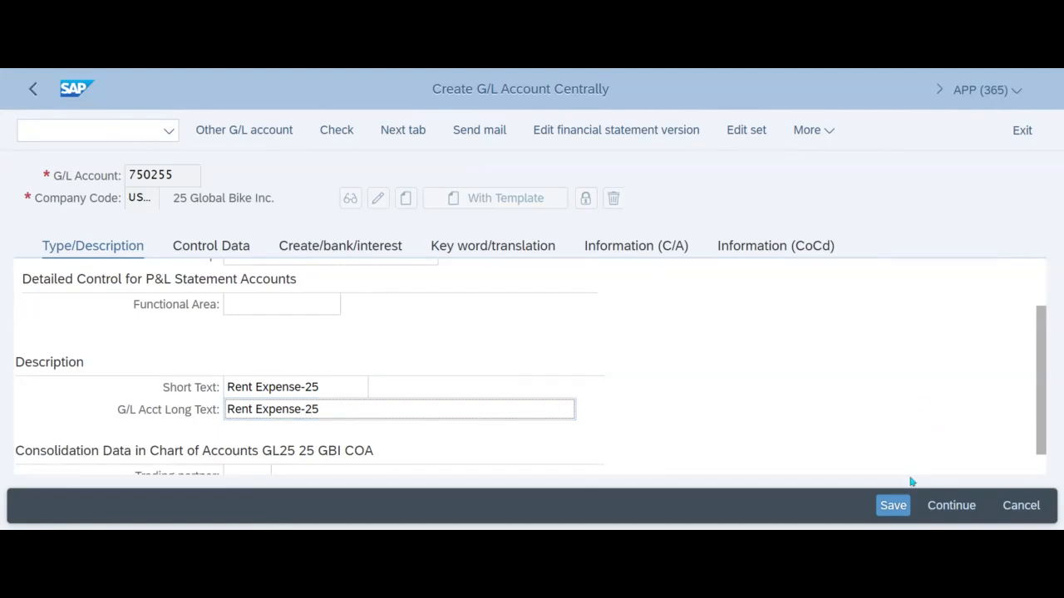
left_click(892, 505)
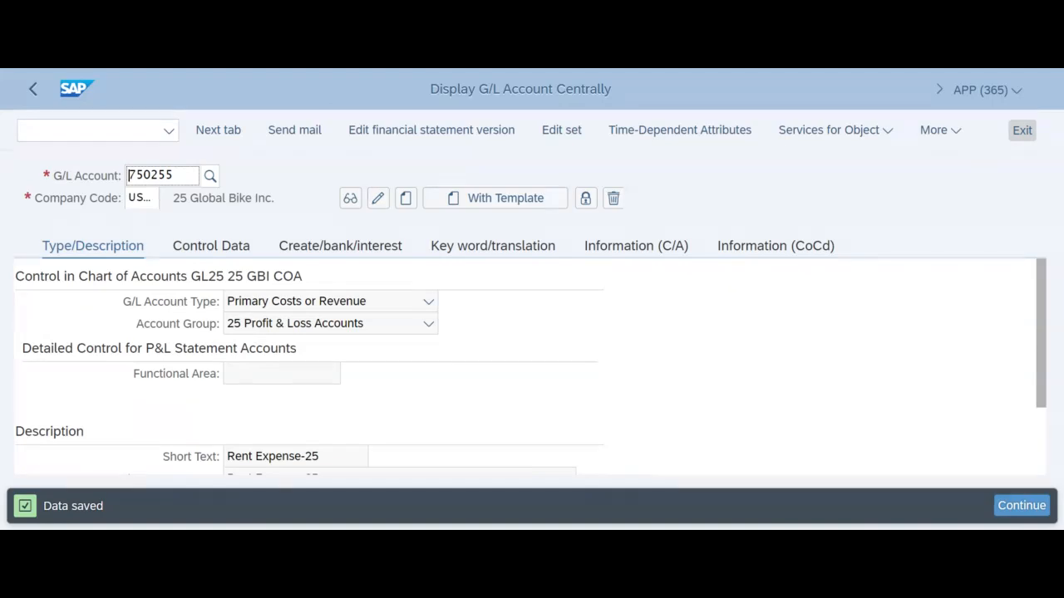
- Exit G/L account maintenance and collapse the Financial Accounting and Accounting folders in the SAP menu tree
left_click(1024, 132)
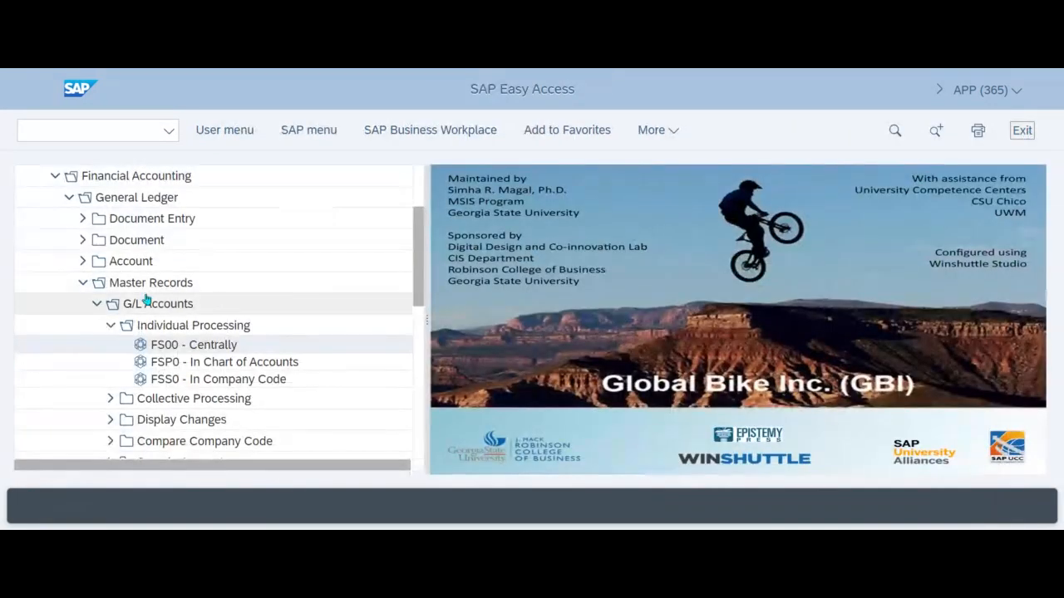
left_click(55, 176)
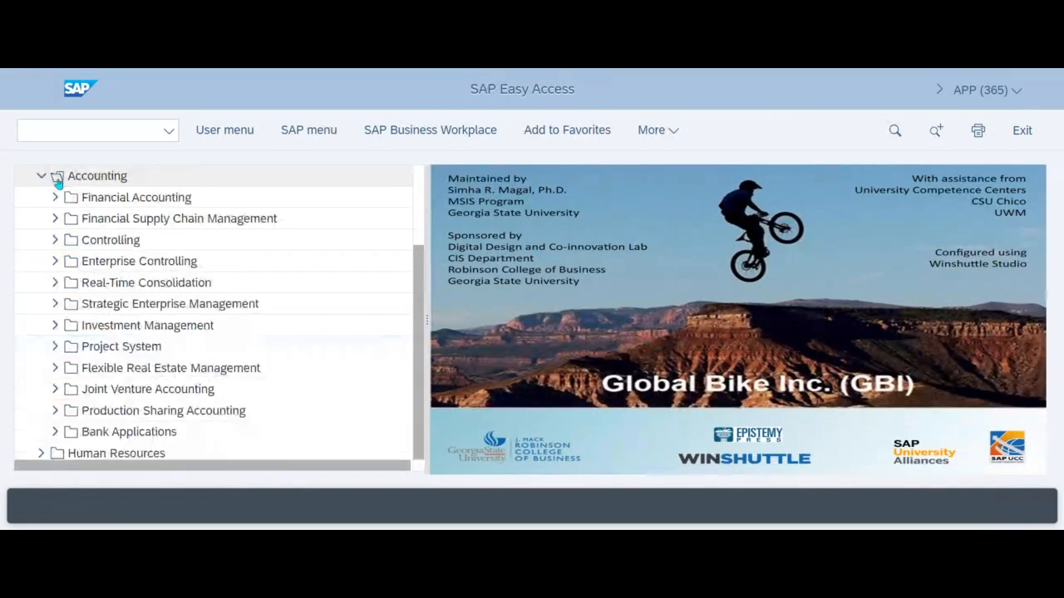
scroll(101, 341, "up", 1)
scroll(101, 341, "up", 2)
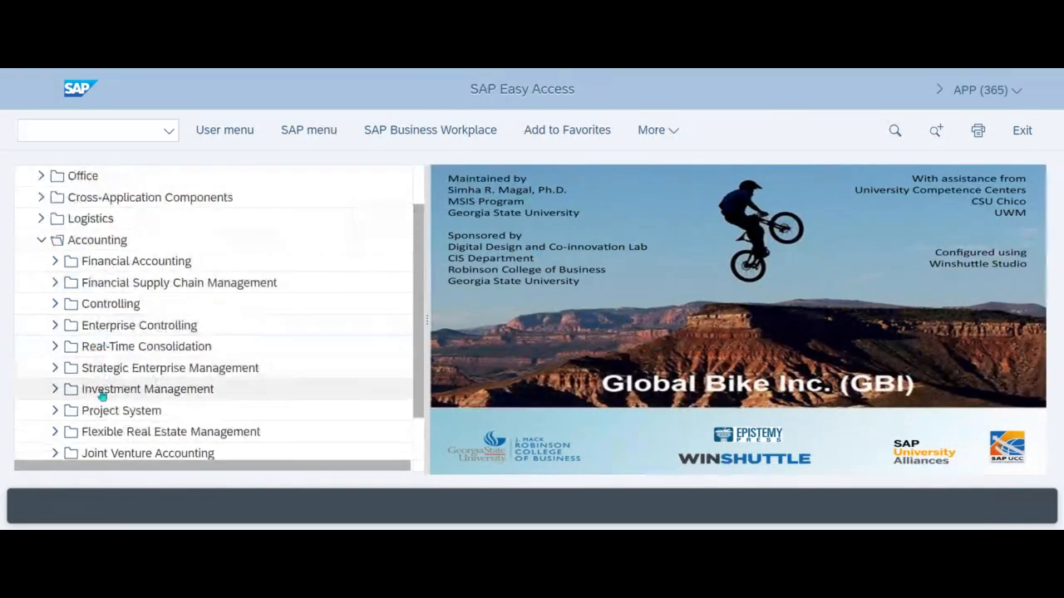
left_click(41, 241)
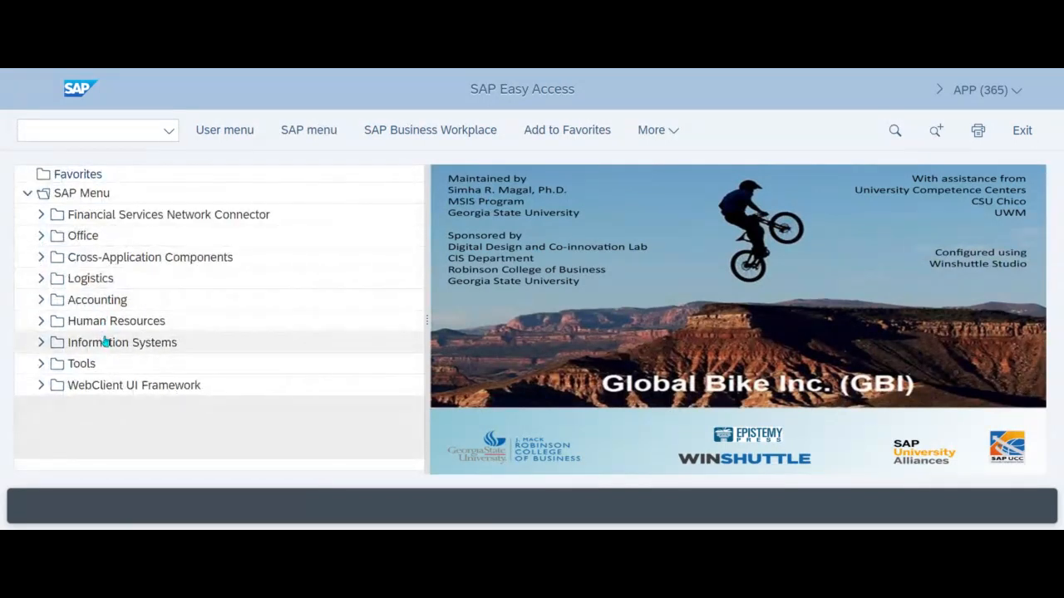